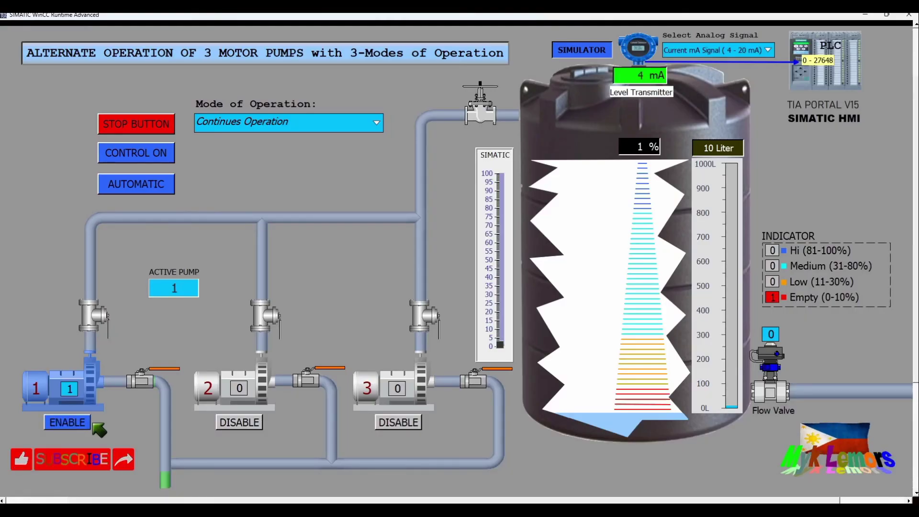
# - Enable motor pumps 2 and 3 on the water pumping HMI screen
pyautogui.click(242, 421)
pyautogui.click(400, 422)
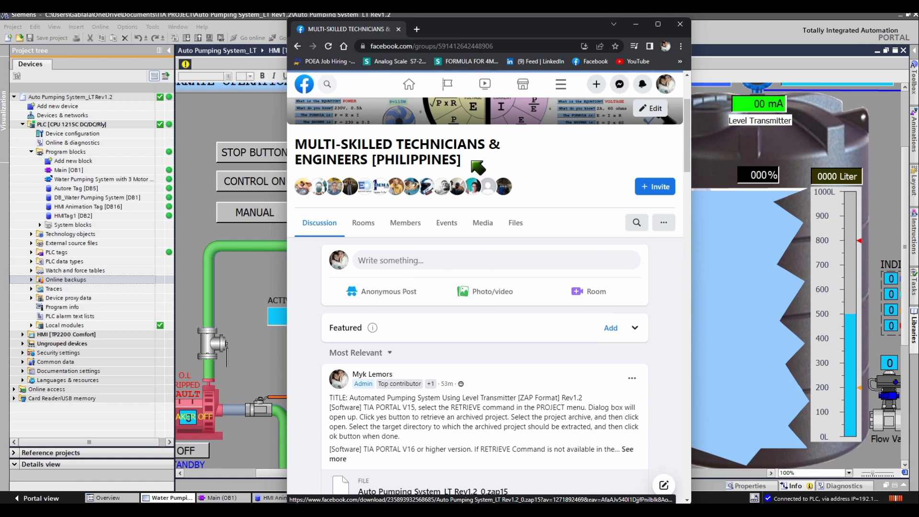
# - Download the project archive Auto Pumping System_LT Rev1.2_0.zap15 from the Facebook group's shared files
pyautogui.click(515, 223)
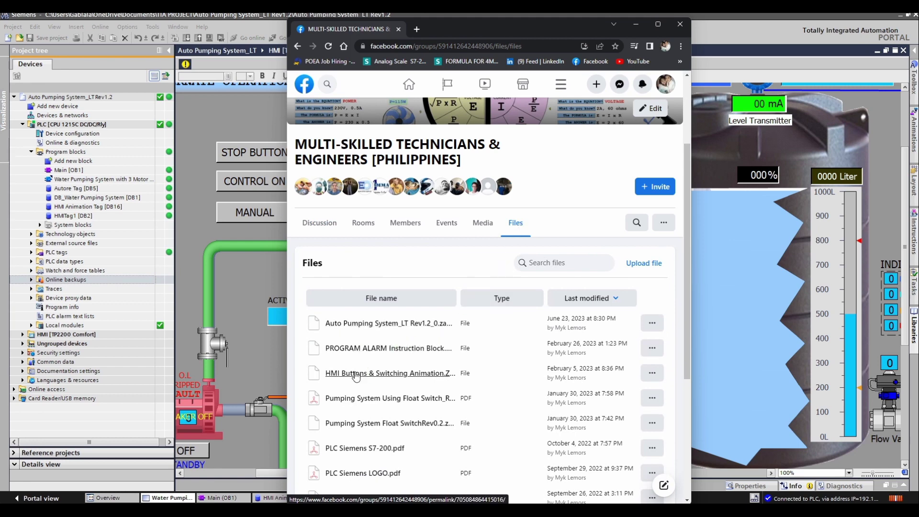
pyautogui.click(357, 324)
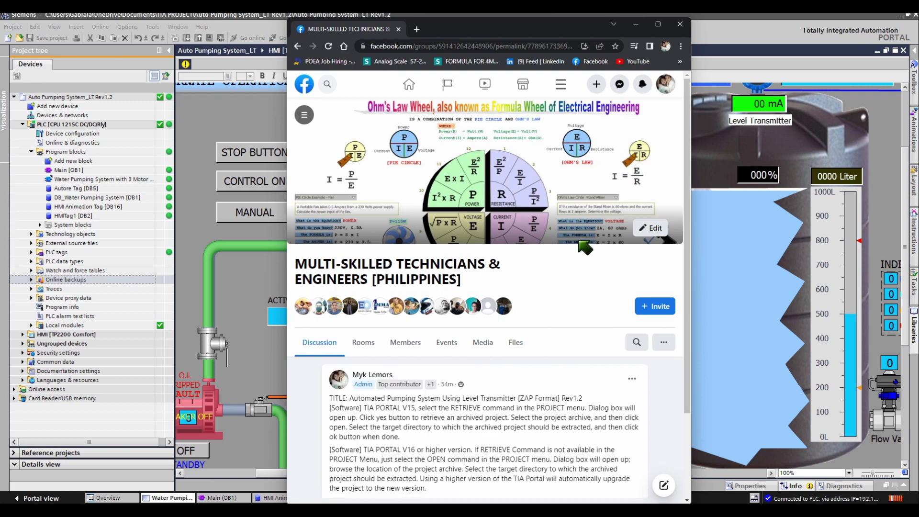
pyautogui.moveTo(682, 218); pyautogui.dragTo(677, 272)
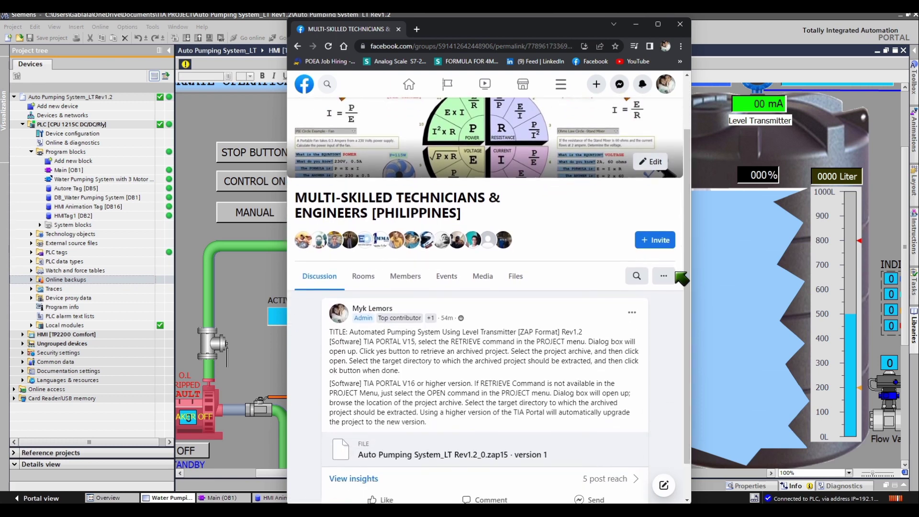
pyautogui.click(405, 456)
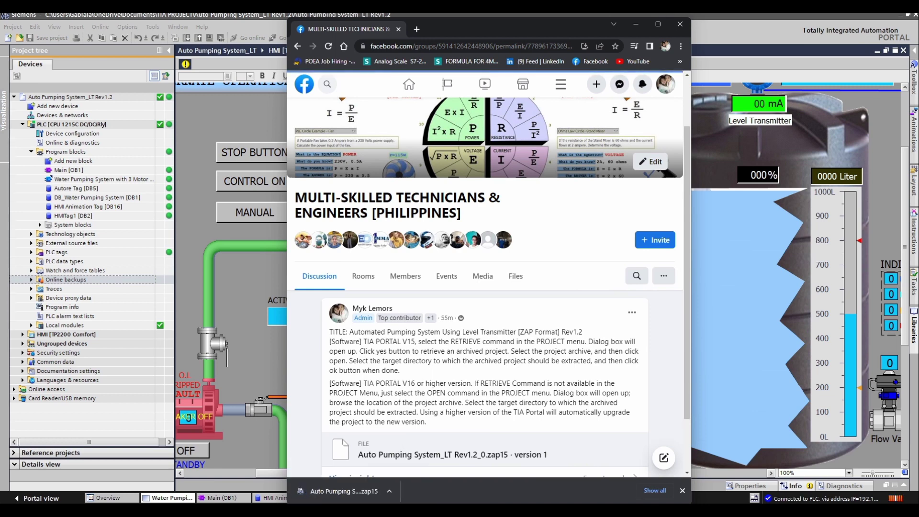
# - Show the downloaded file in File Explorer and select the Auto Pumping System_LT Rev1.2_0 archive in Downloads
pyautogui.click(389, 491)
pyautogui.click(412, 459)
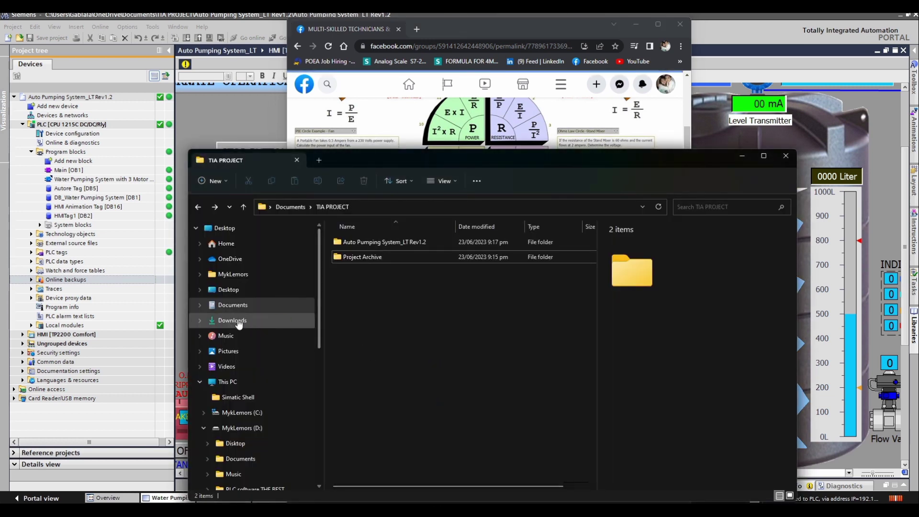
pyautogui.click(232, 320)
pyautogui.click(381, 245)
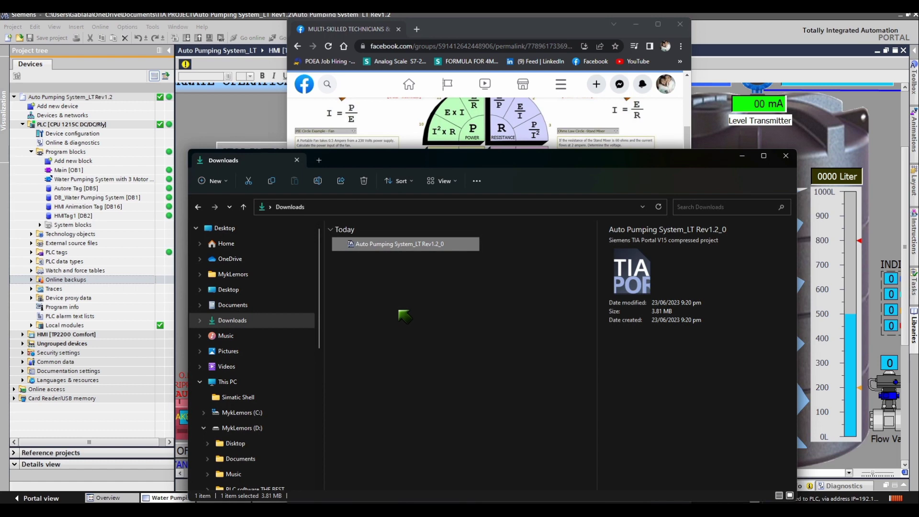
# - Examine the contents of the Auto Pumping System_LT Rev1.2 project folder under Documents > TIA PROJECT
pyautogui.click(232, 305)
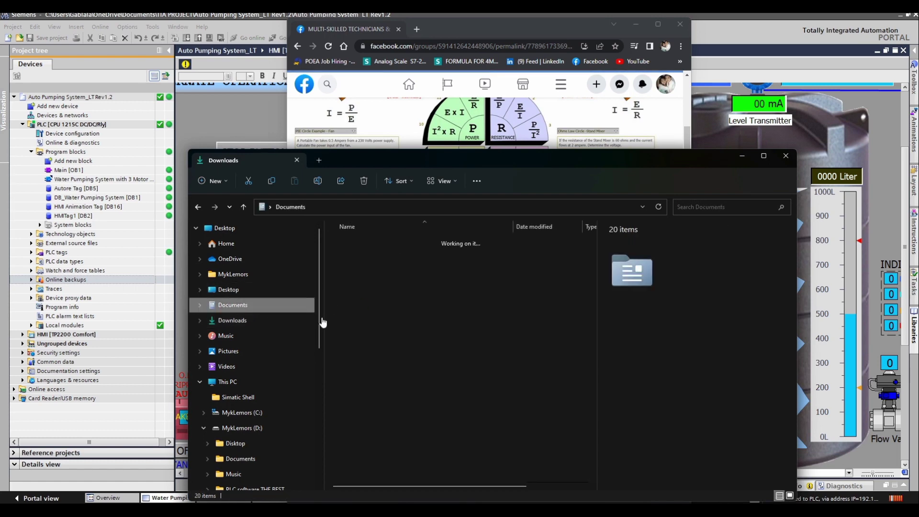
pyautogui.doubleClick(373, 478)
pyautogui.click(389, 242)
pyautogui.doubleClick(391, 241)
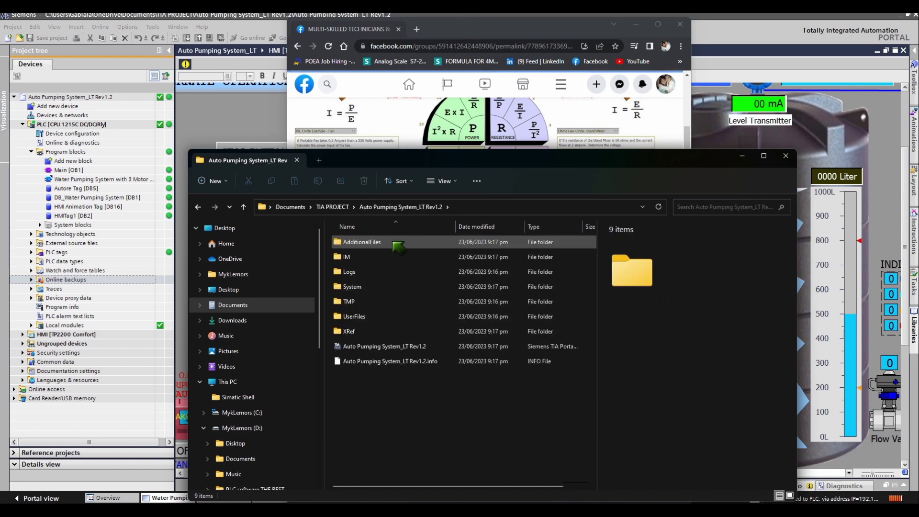
pyautogui.moveTo(354, 427); pyautogui.dragTo(550, 242)
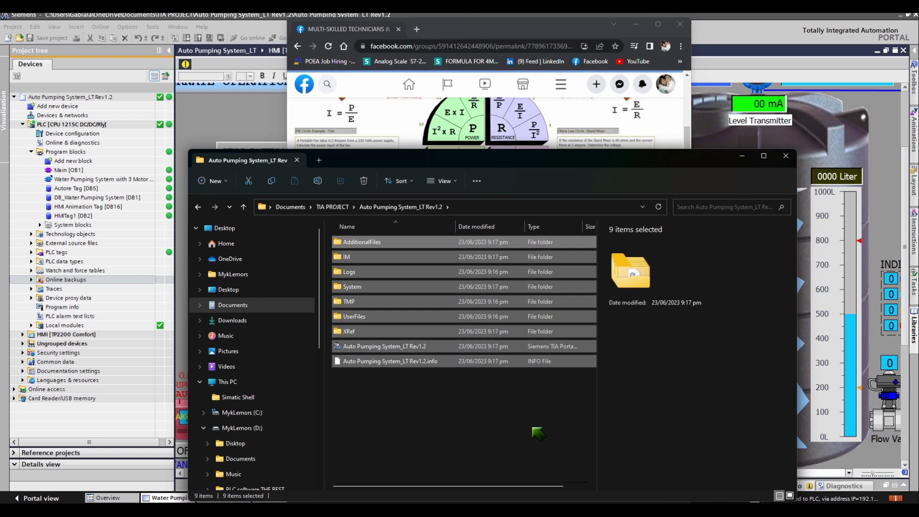
pyautogui.click(462, 409)
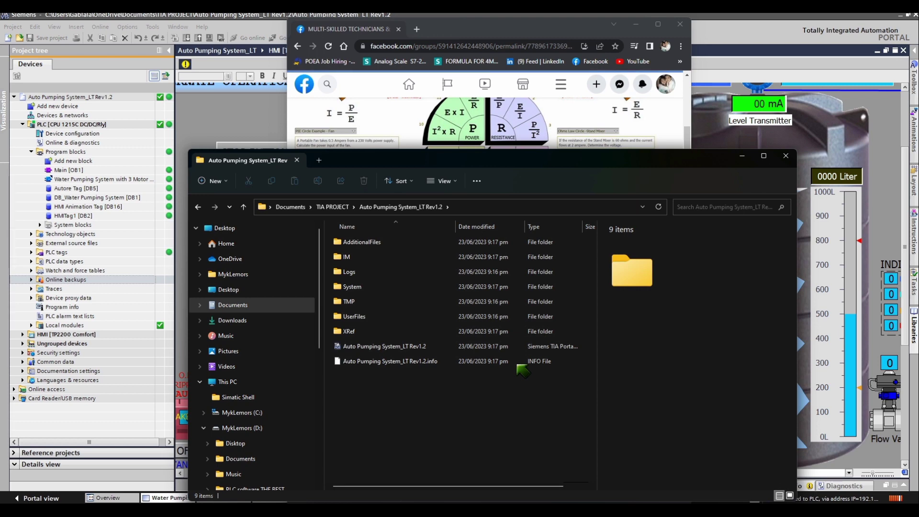
# - Examine the Auto Pumping System_LT Rev1.2_0 archive in the TIA PROJECT > Project Archive folder
pyautogui.click(340, 205)
pyautogui.click(373, 258)
pyautogui.doubleClick(373, 259)
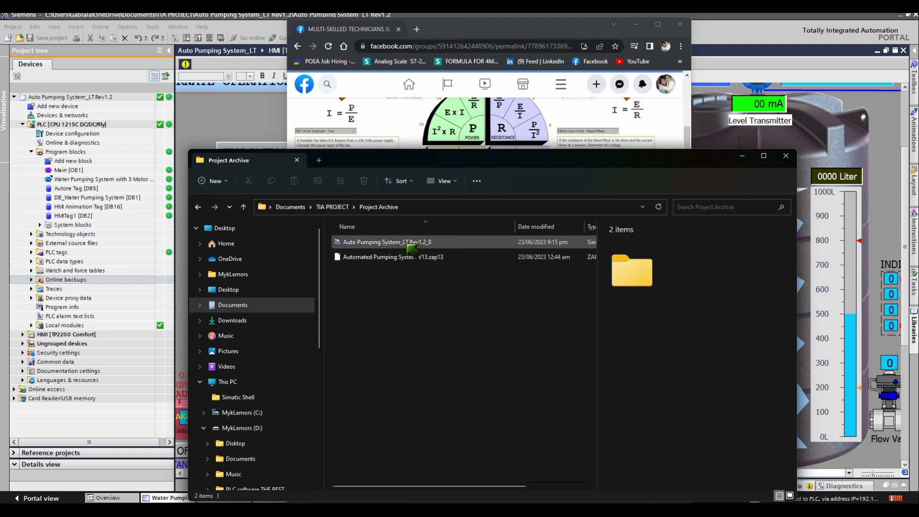
pyautogui.click(398, 242)
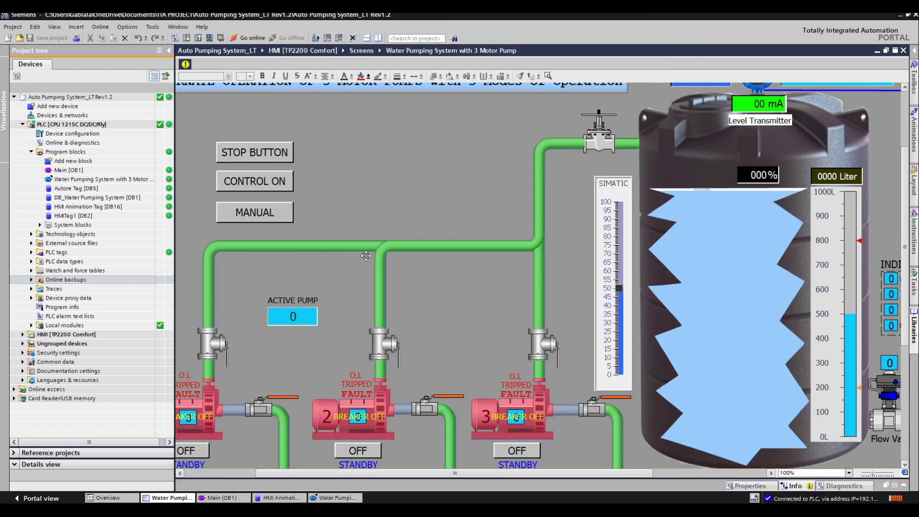
# - Open the archiving settings for the current TIA Portal project and browse the target path to Documents > TIA PROJECT
pyautogui.click(27, 124)
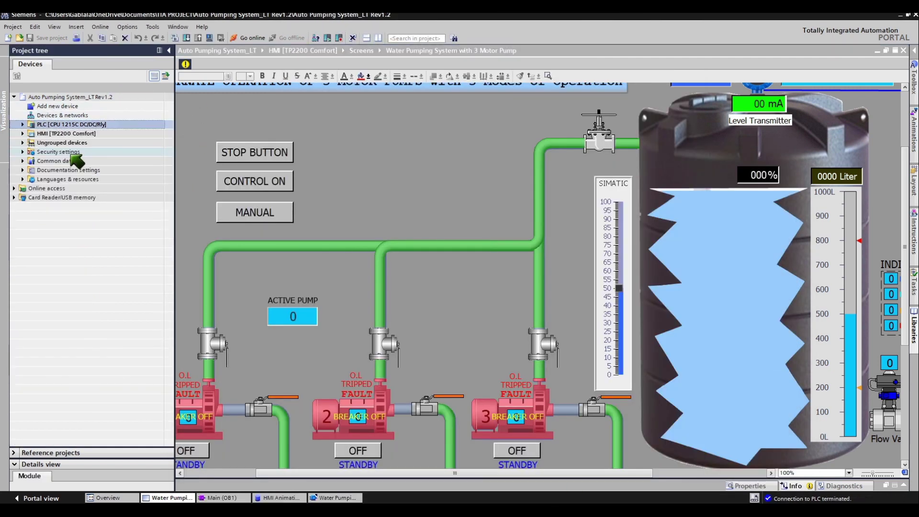
pyautogui.click(10, 27)
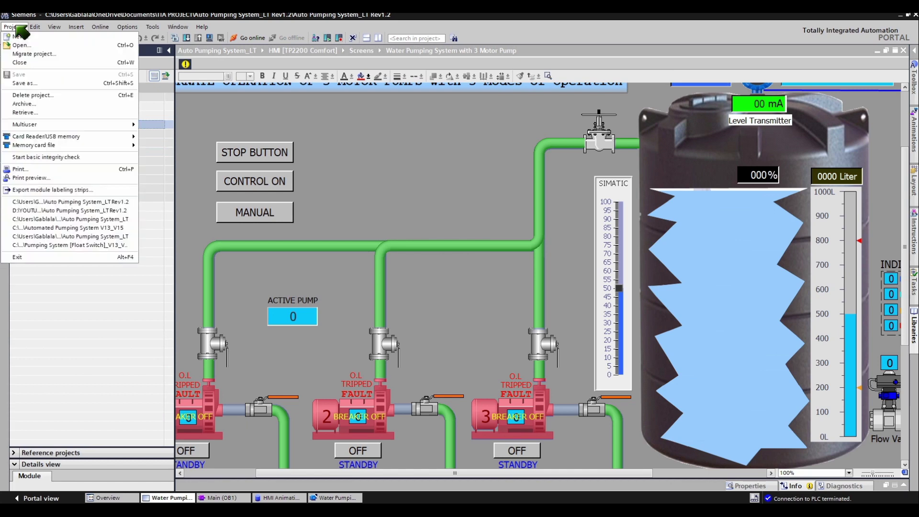
pyautogui.click(26, 104)
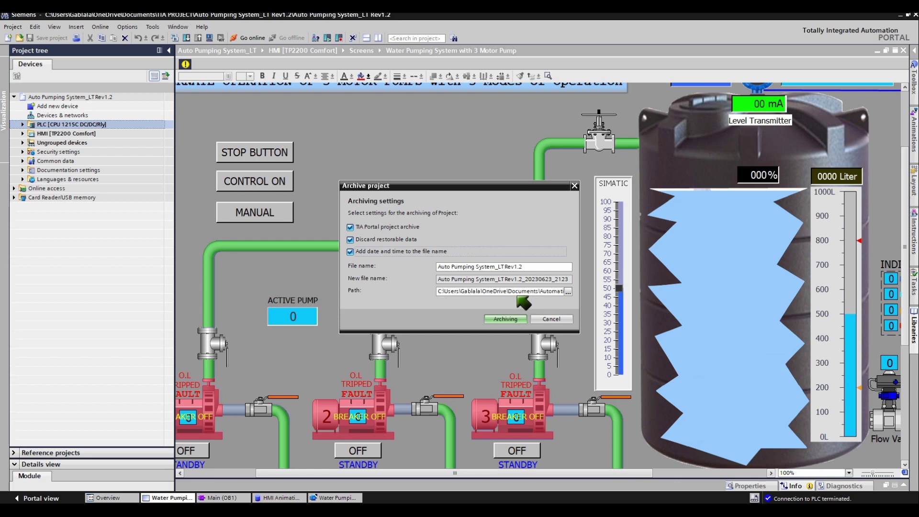
pyautogui.click(566, 292)
pyautogui.click(568, 292)
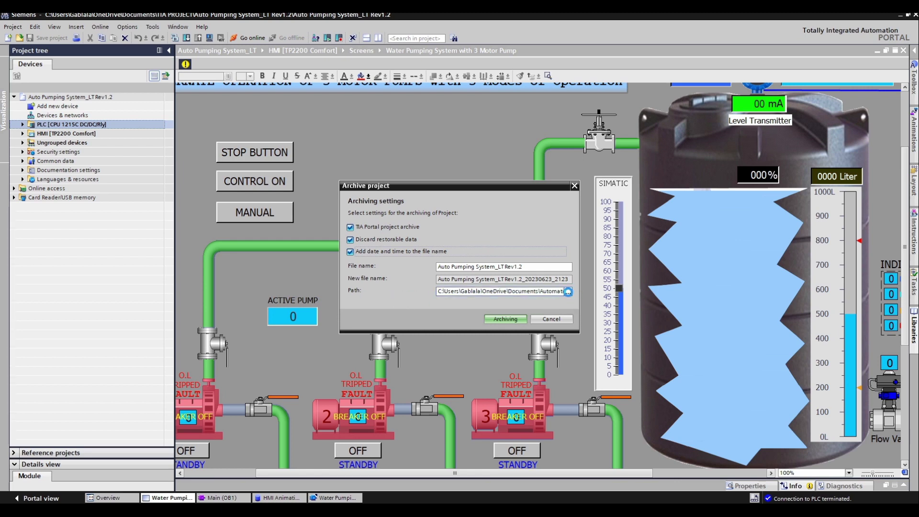
pyautogui.click(568, 291)
pyautogui.click(393, 234)
pyautogui.doubleClick(433, 283)
pyautogui.scroll(-5, 492, 296)
pyautogui.doubleClick(434, 303)
pyautogui.scroll(-1, 533, 283)
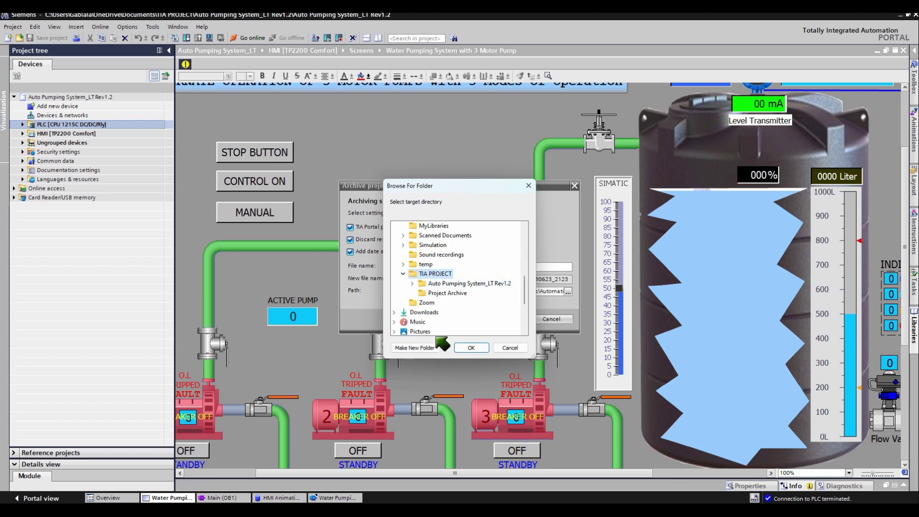
# - Create a folder named Test inside TIA PROJECT as the target directory and archive the project there
pyautogui.click(415, 348)
pyautogui.write('Test')
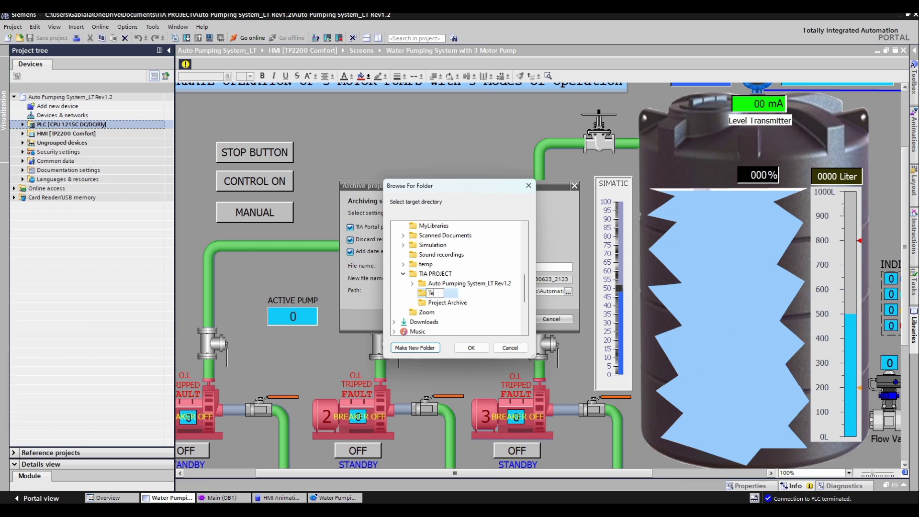
pyautogui.click(471, 348)
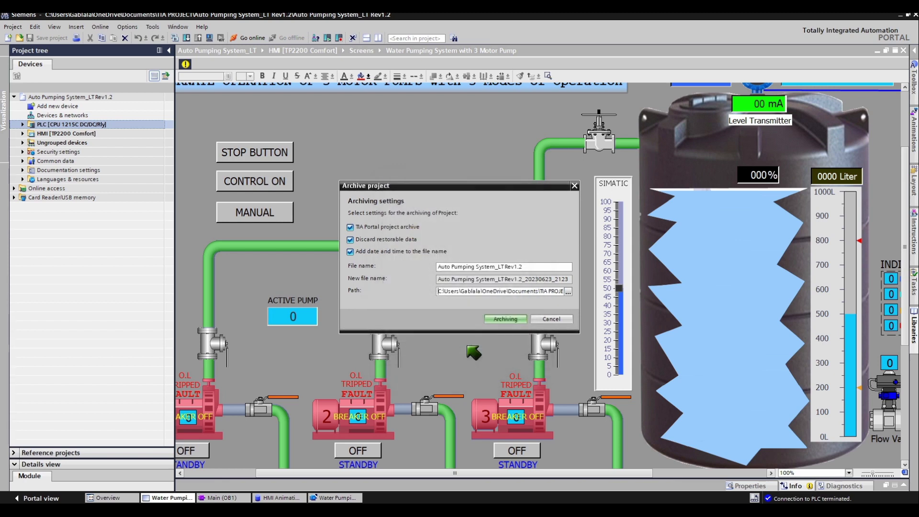
pyautogui.click(507, 319)
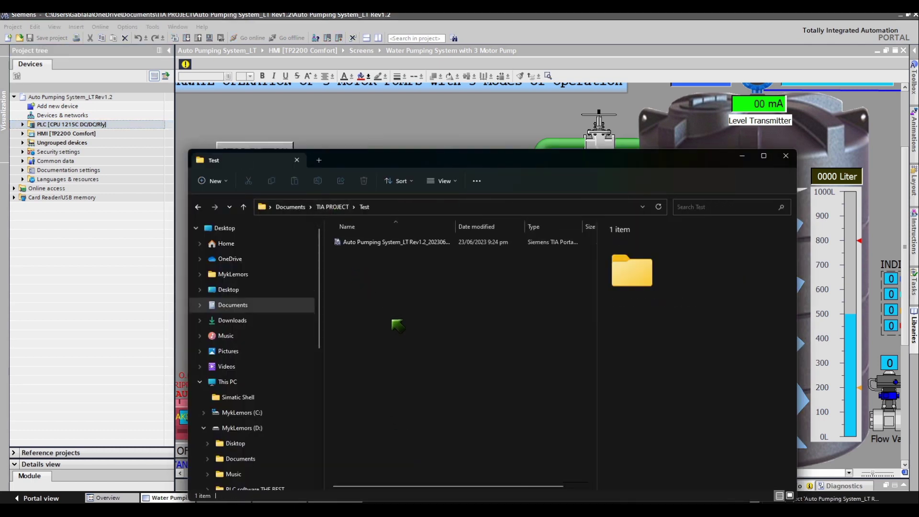
# - Widen the Name column in the Test folder and check the full file name and details of the new archive
pyautogui.moveTo(455, 227); pyautogui.dragTo(523, 226)
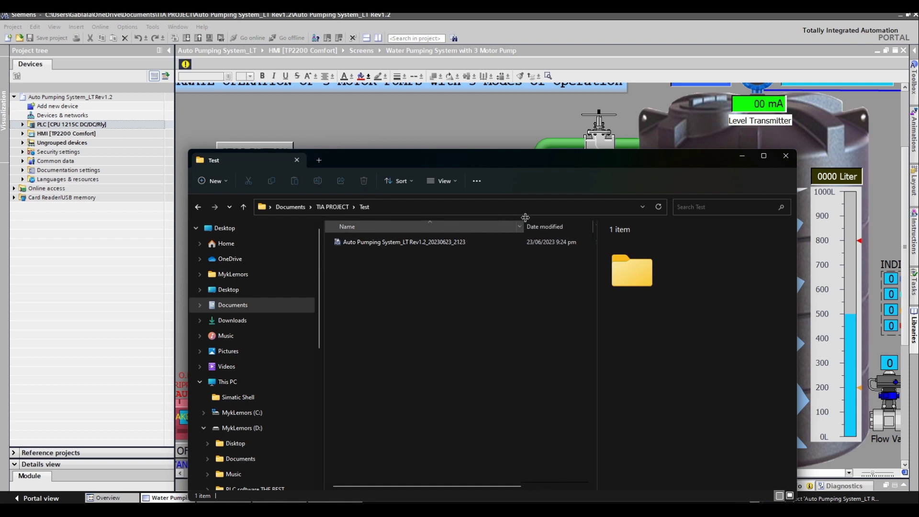
pyautogui.click(405, 244)
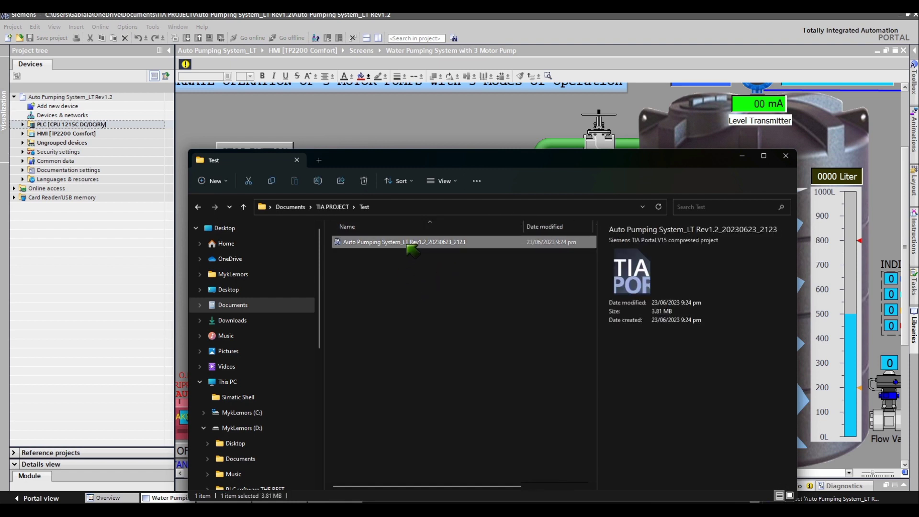
pyautogui.press('super+d')
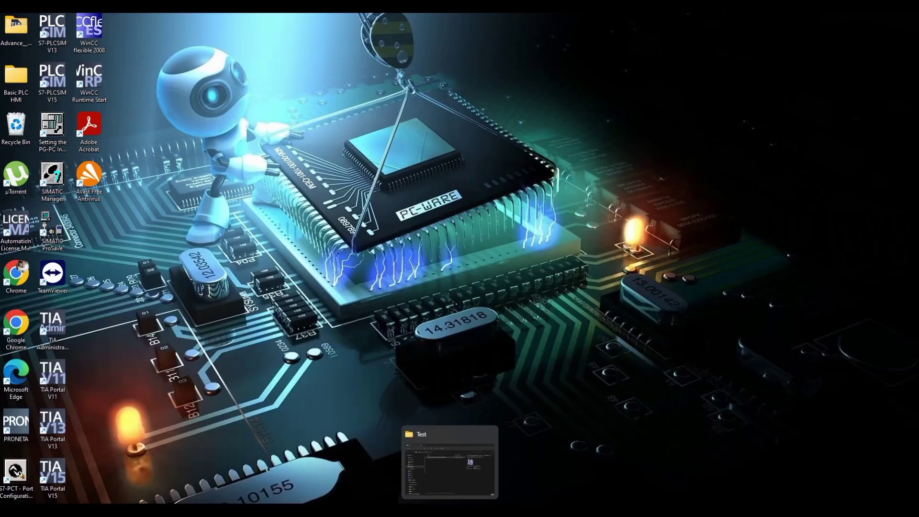
pyautogui.click(443, 280)
pyautogui.click(406, 241)
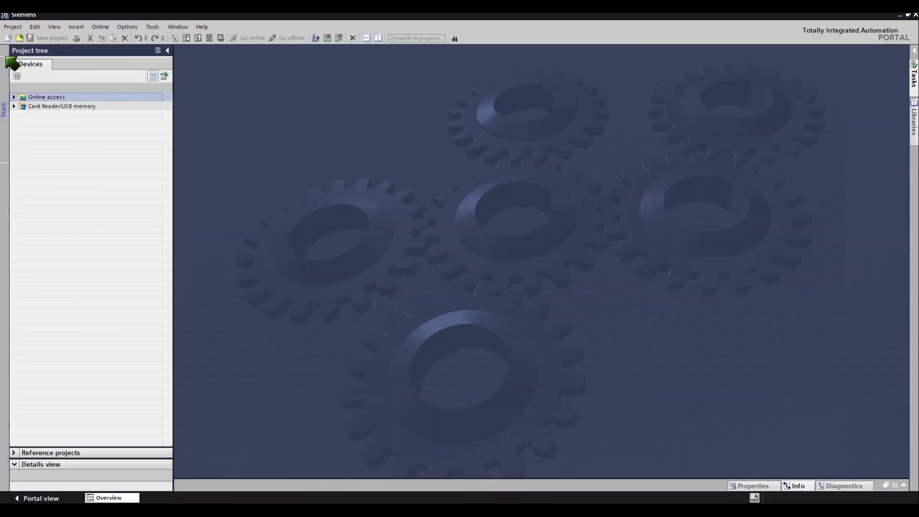
# - Retrieve an archived project in TIA Portal, choosing Auto Pumping System_LT Rev1.2_20230623_2123 from Documents > TIA PROJECT > Test
pyautogui.click(14, 27)
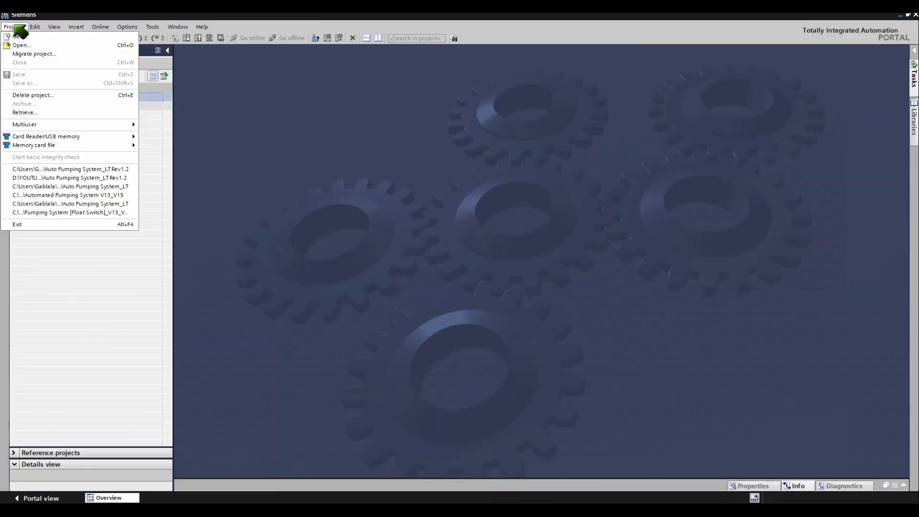
pyautogui.click(26, 113)
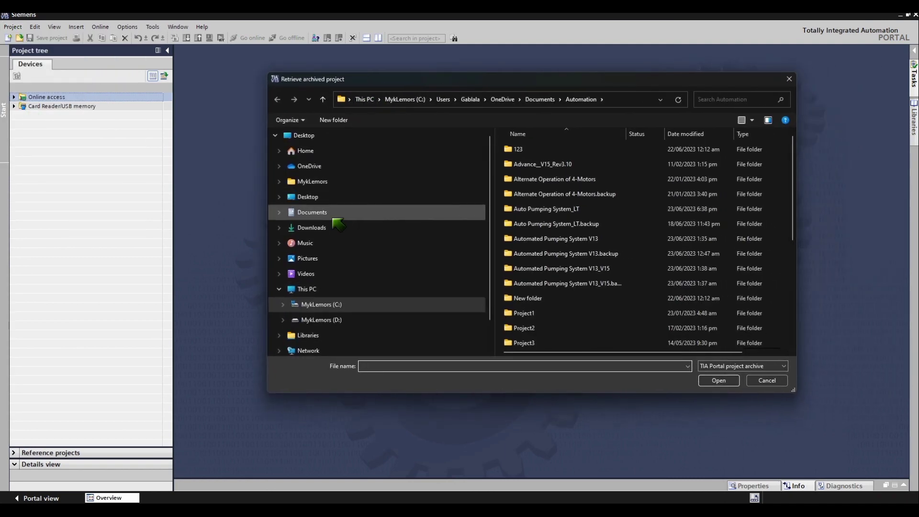
pyautogui.click(337, 214)
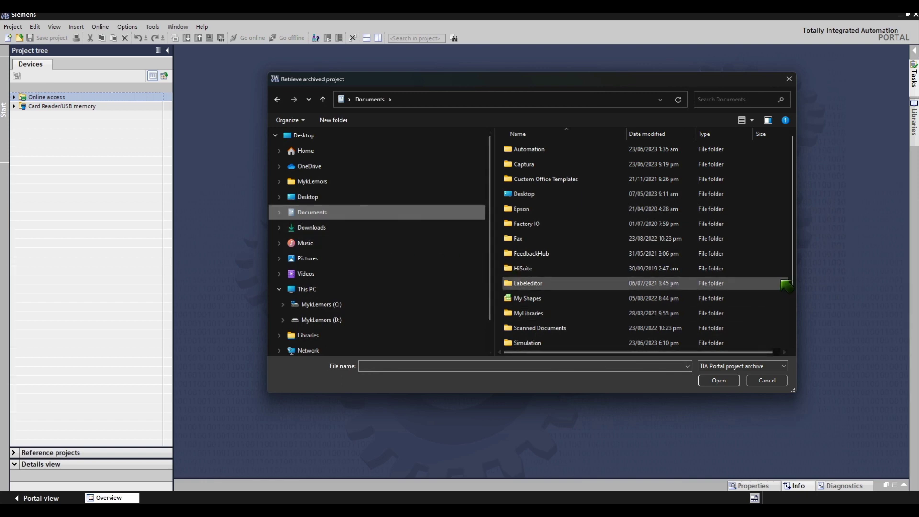
pyautogui.scroll(-3, 782, 246)
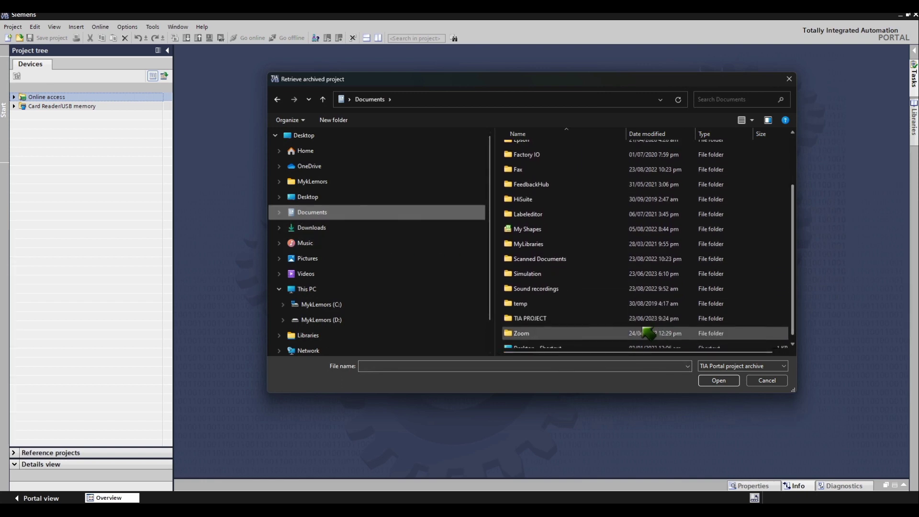
pyautogui.doubleClick(532, 317)
pyautogui.doubleClick(521, 179)
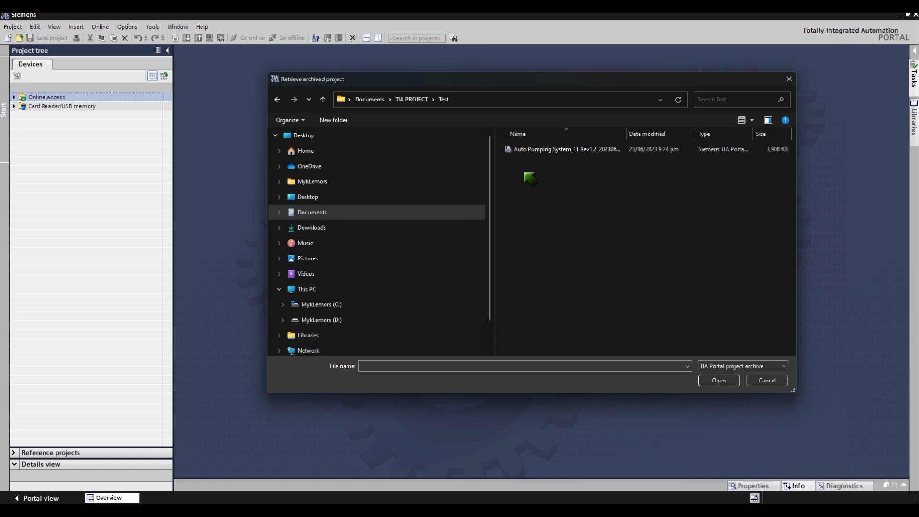
pyautogui.click(541, 151)
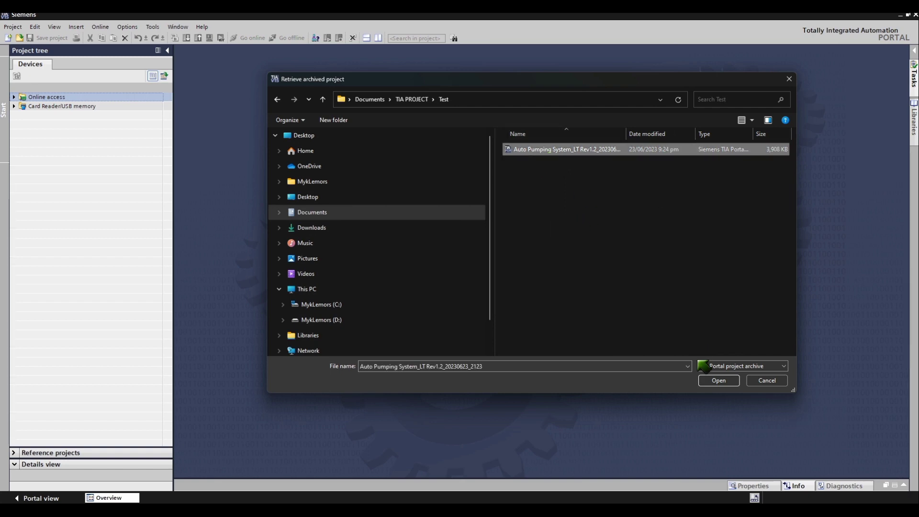
pyautogui.click(718, 381)
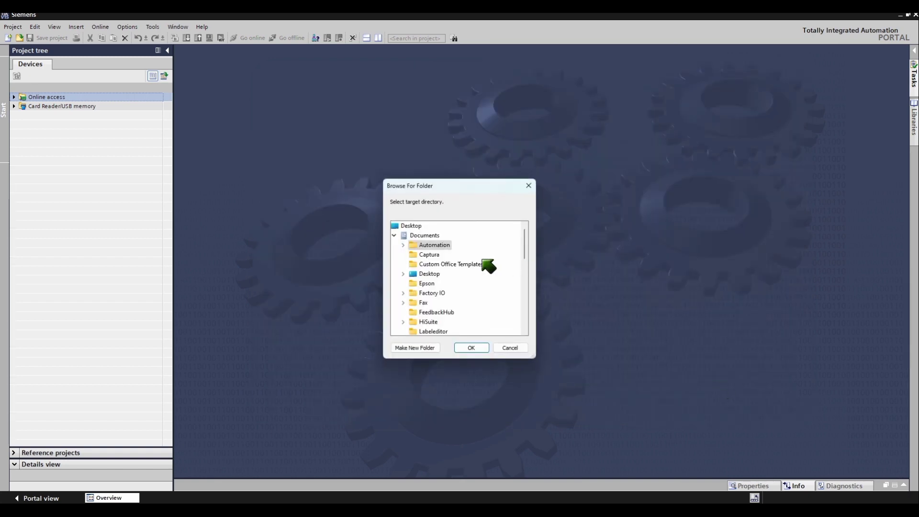
# - Set the TIA PROJECT > Test folder as the target directory and extract the archived project into it
pyautogui.click(393, 235)
pyautogui.click(393, 235)
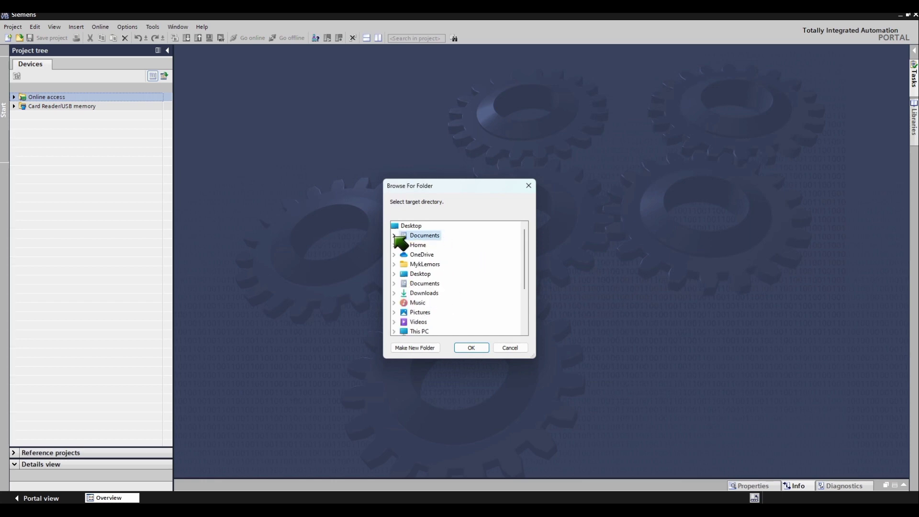
pyautogui.click(394, 236)
pyautogui.moveTo(530, 258); pyautogui.dragTo(529, 282)
pyautogui.click(403, 302)
pyautogui.click(428, 323)
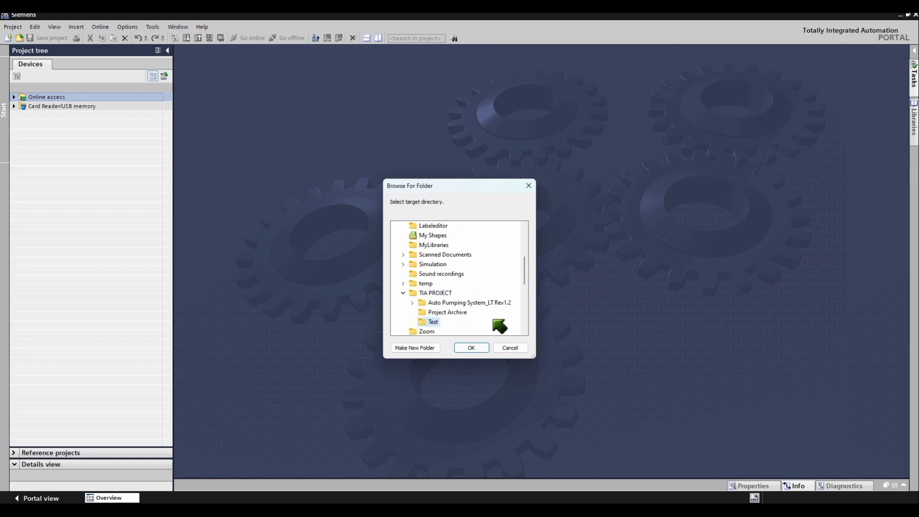
pyautogui.click(471, 348)
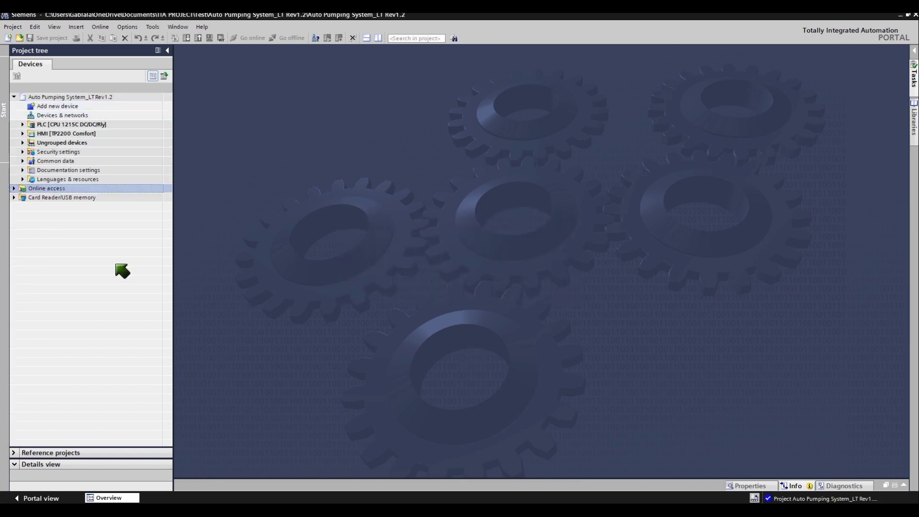
# - Switch to File Explorer and examine the contents of the extracted Auto Pumping System_LT Rev1.2 folder inside Test
pyautogui.hotkey('alt', 'Tab')
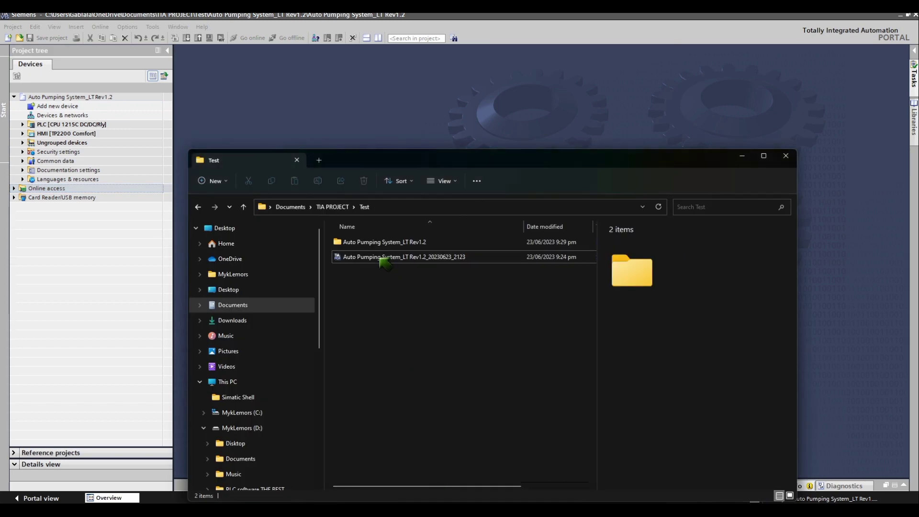
pyautogui.doubleClick(379, 244)
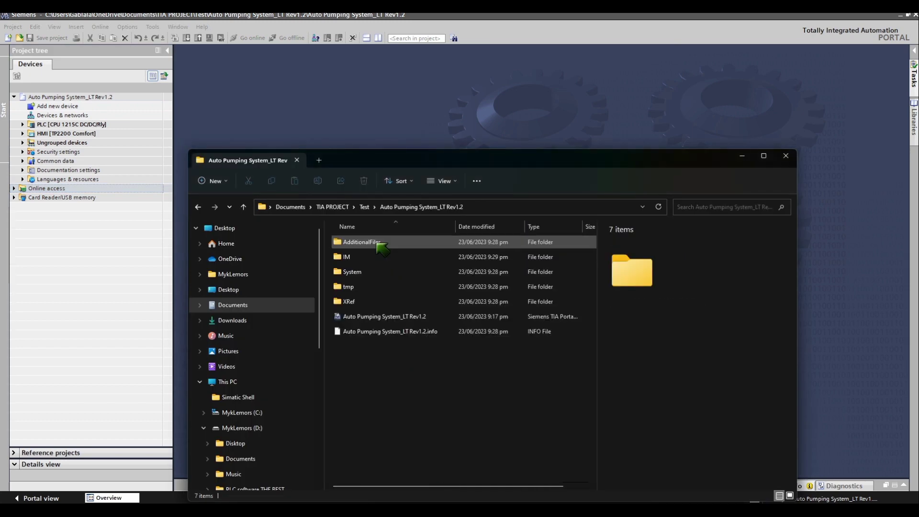
pyautogui.moveTo(509, 409); pyautogui.dragTo(351, 237)
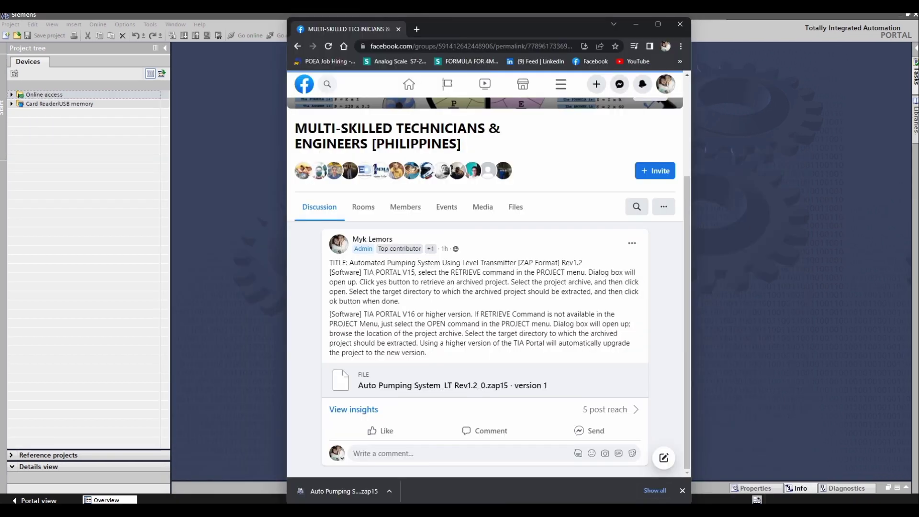
# - Highlight the Facebook post's instructions for TIA Portal V16 or higher when the RETRIEVE command is not available
pyautogui.moveTo(329, 314); pyautogui.dragTo(471, 314)
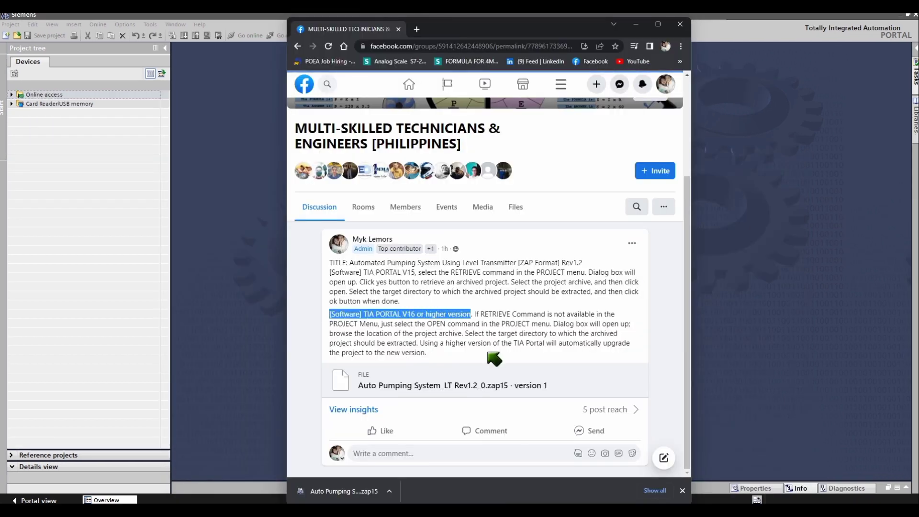
pyautogui.moveTo(474, 313); pyautogui.dragTo(378, 324)
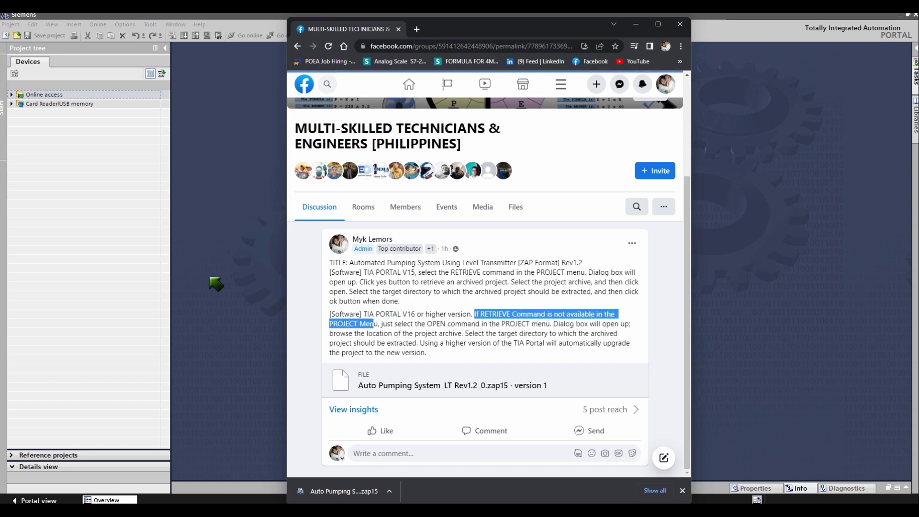
# - Return to TIA Portal and open the archive Automated Pumping System V13.zap13 from TIA PROJECT > Project Archive through the Open project command
pyautogui.click(216, 275)
pyautogui.click(11, 25)
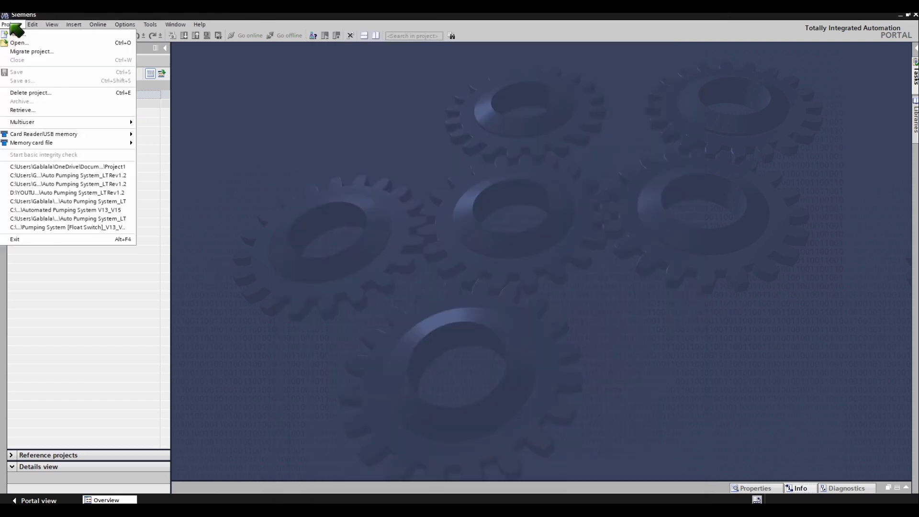
pyautogui.click(19, 44)
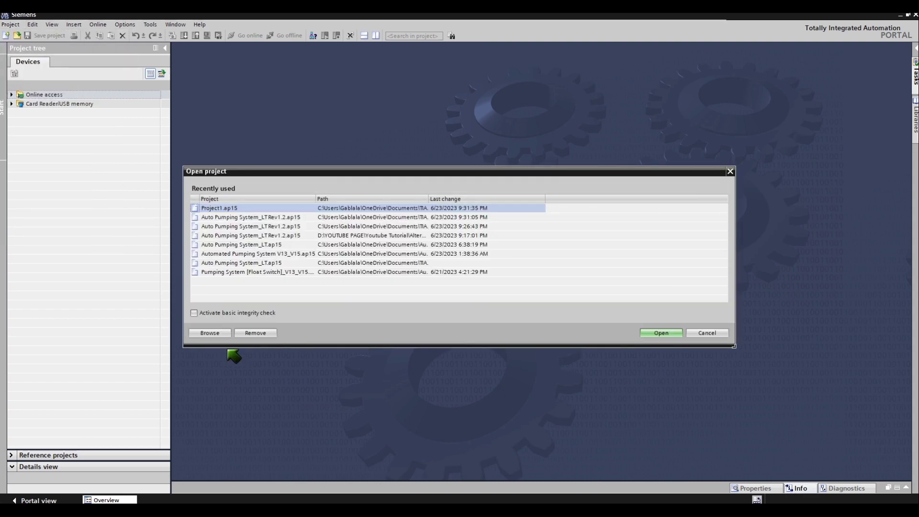
pyautogui.click(217, 333)
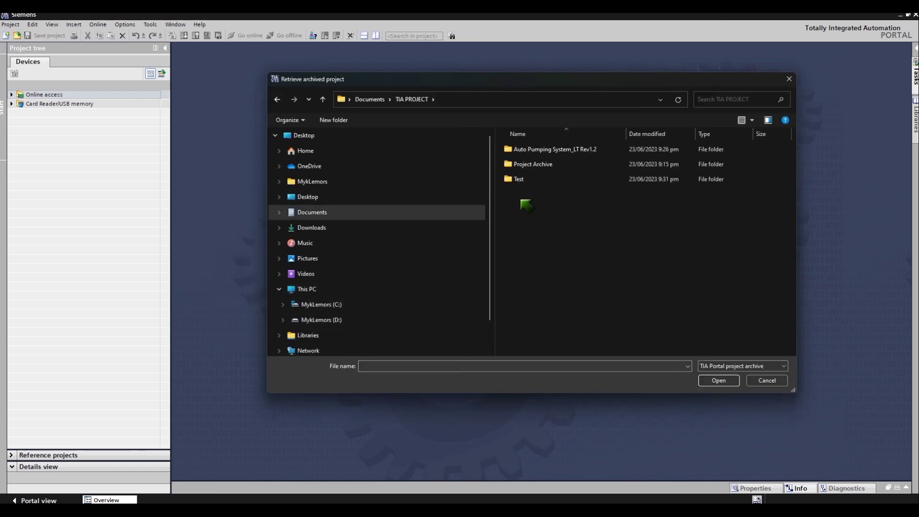
pyautogui.doubleClick(523, 165)
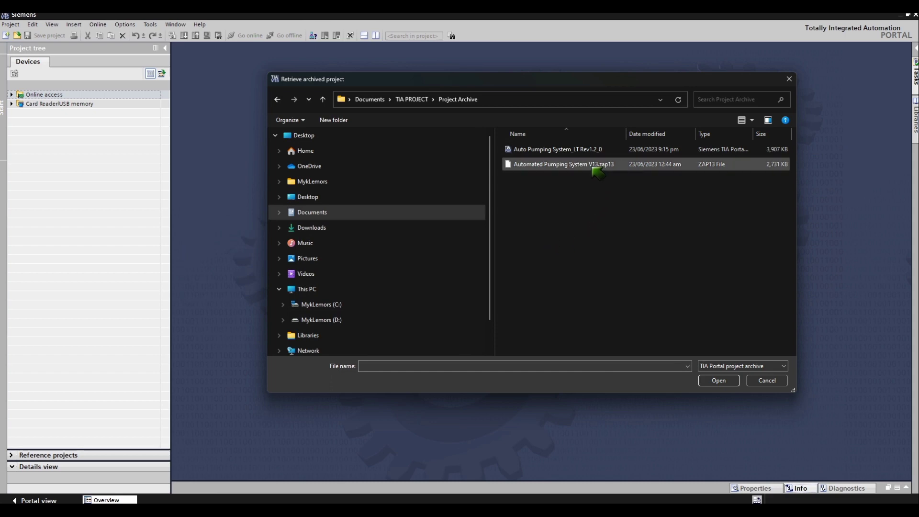
pyautogui.click(532, 165)
pyautogui.click(731, 381)
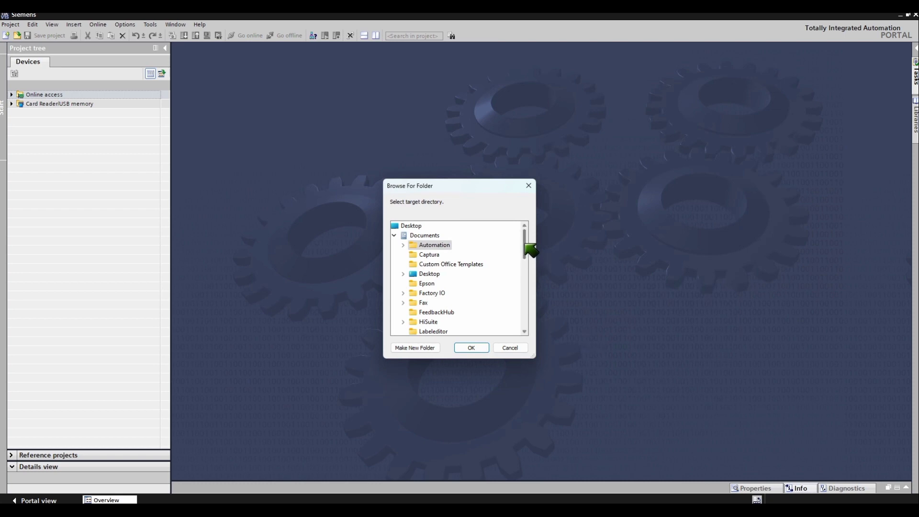
# - Extract the V13 archive into Documents > TIA PROJECT > Test and accept the upgrade to project version V15
pyautogui.moveTo(524, 244); pyautogui.dragTo(521, 283)
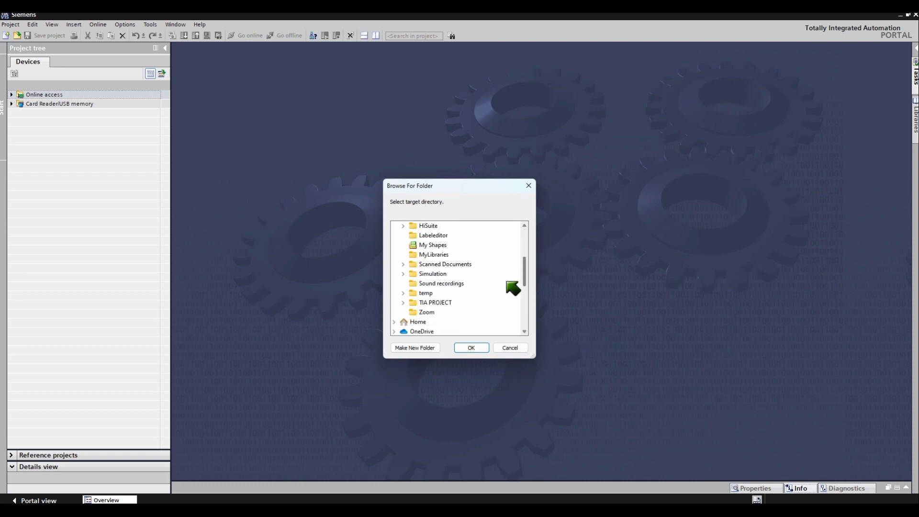
pyautogui.click(432, 307)
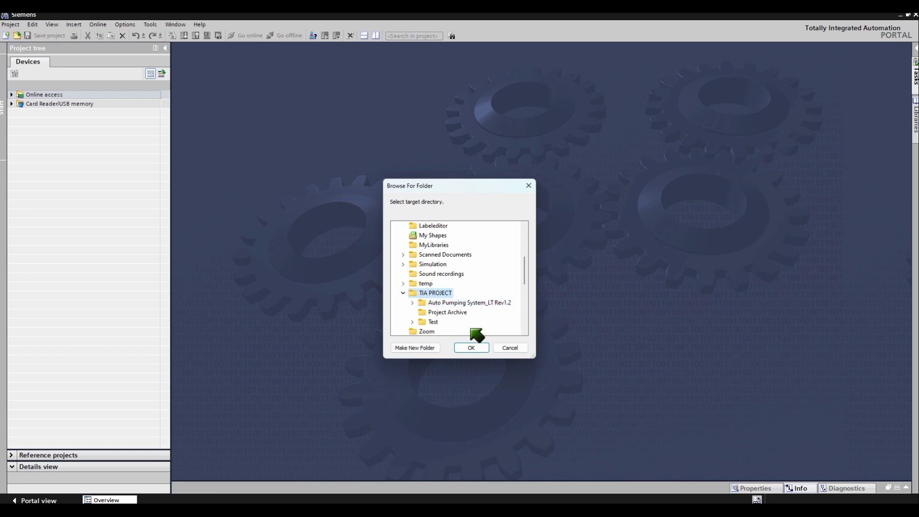
pyautogui.click(433, 321)
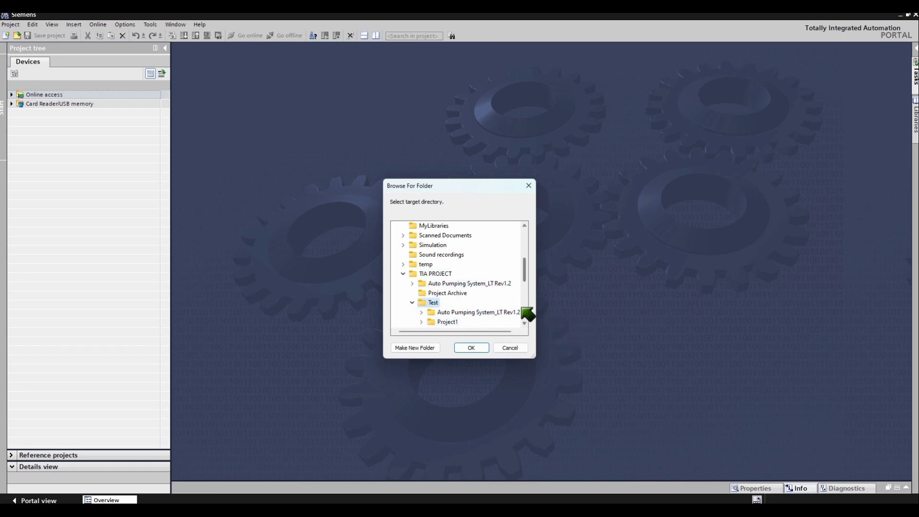
pyautogui.click(478, 348)
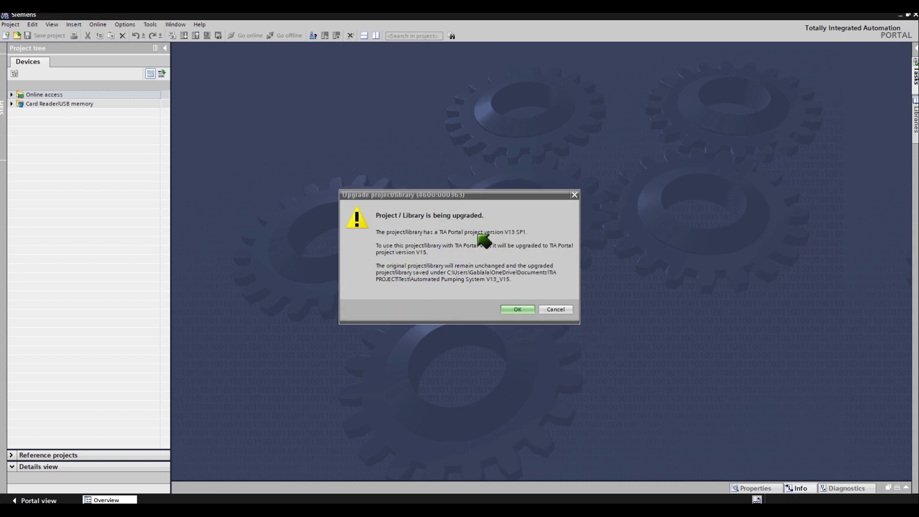
pyautogui.click(518, 310)
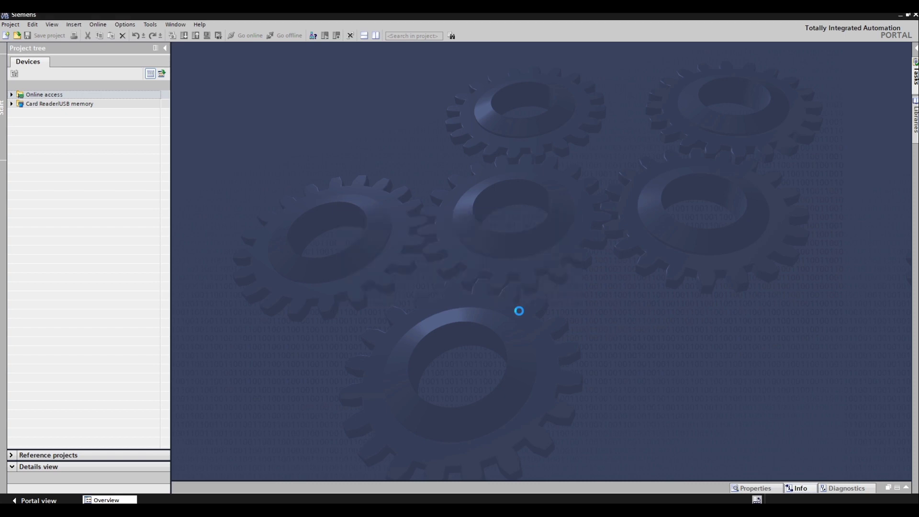
pyautogui.click(546, 274)
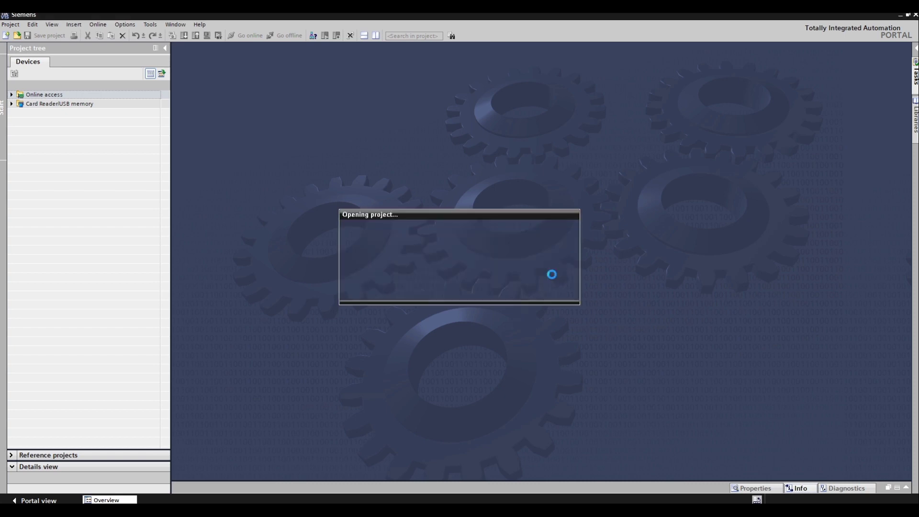
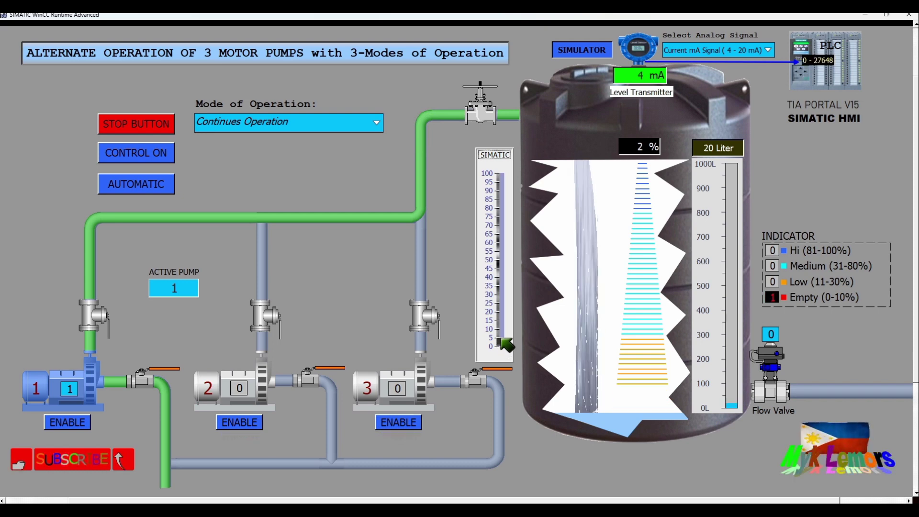
# - Lower the HMI's simulated tank level to about 3% and switch the level source from SIMULATOR to LEVEL SENSOR
pyautogui.moveTo(500, 300); pyautogui.dragTo(501, 343)
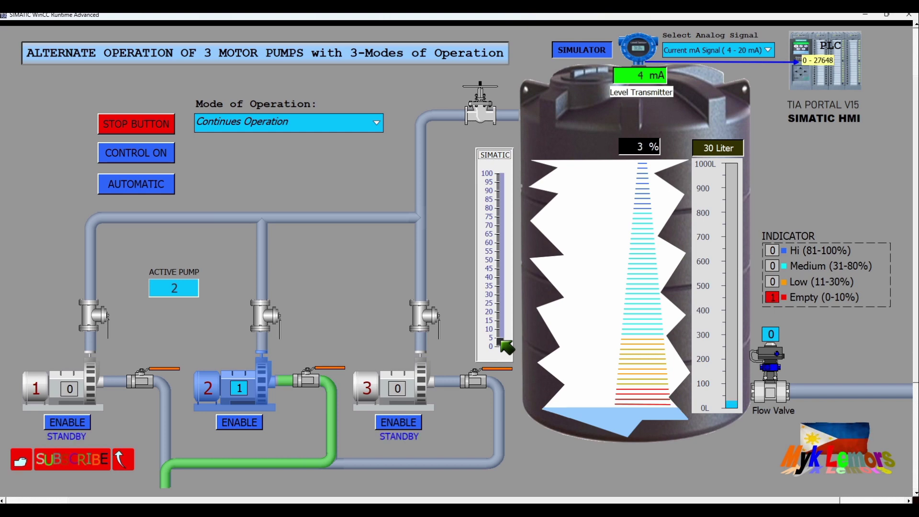
pyautogui.click(576, 54)
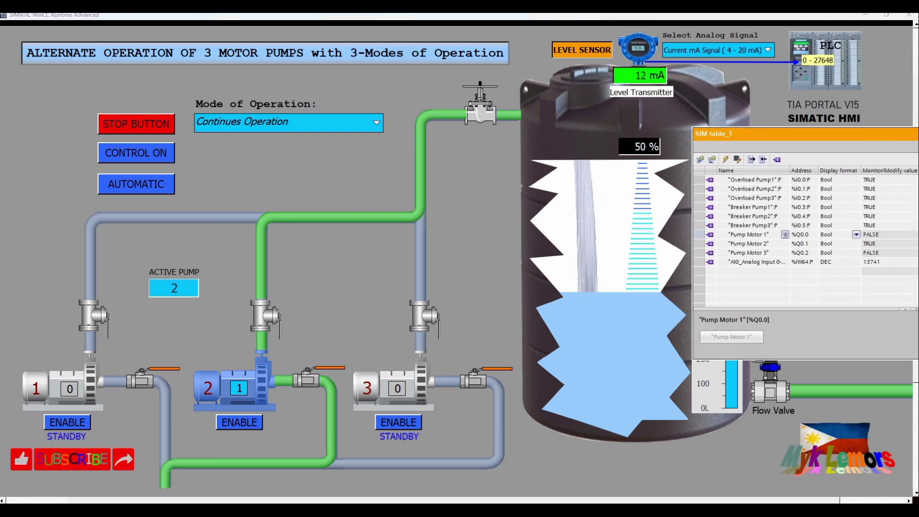
# - Move SIM table_1 clear of the tank graphic and shrink the window so the pumps and piping stay visible
pyautogui.moveTo(909, 69); pyautogui.dragTo(282, 43)
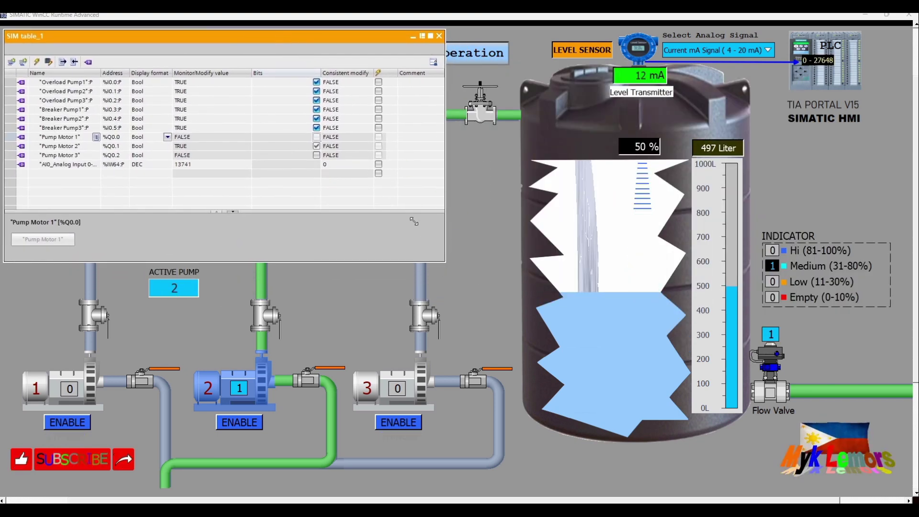
pyautogui.moveTo(414, 221); pyautogui.dragTo(415, 245)
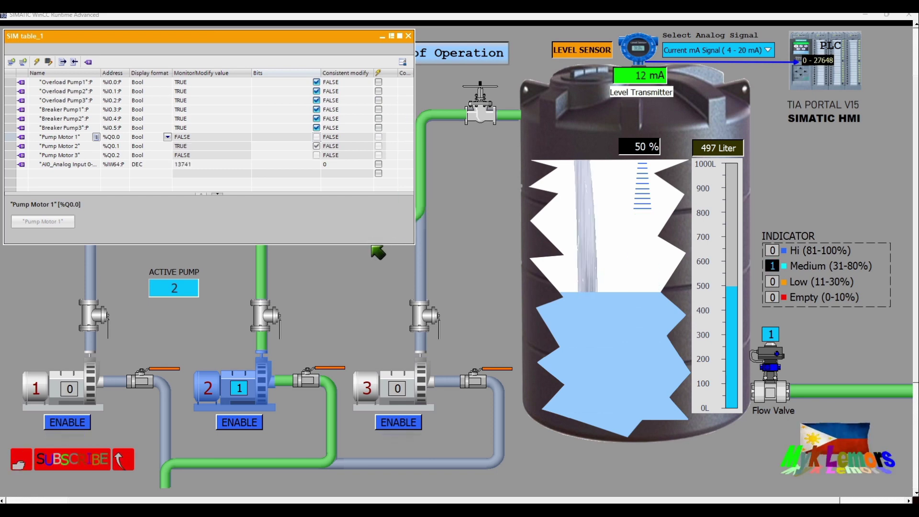
pyautogui.moveTo(372, 244); pyautogui.dragTo(374, 198)
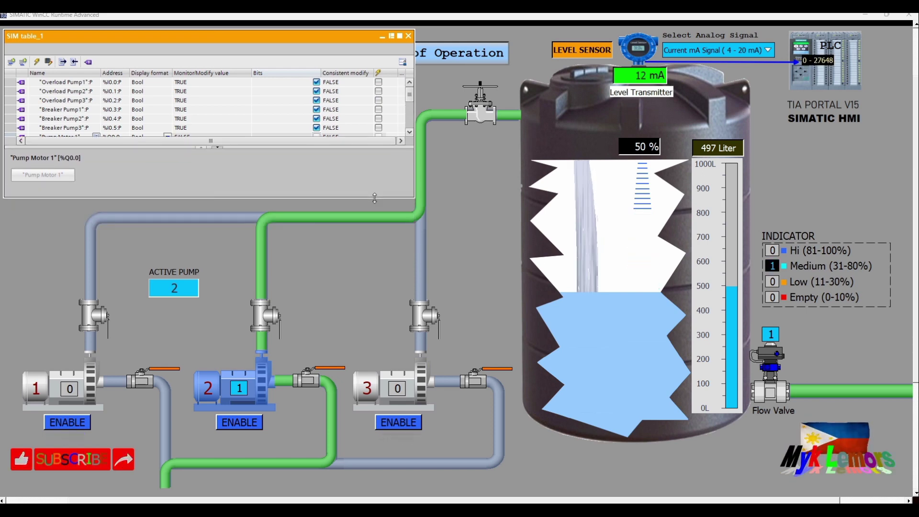
# - Lower the AI0_Analog Input 0-10V value in SIM table_1 to 0 and raise it again to about 5916
pyautogui.scroll(-3, 410, 97)
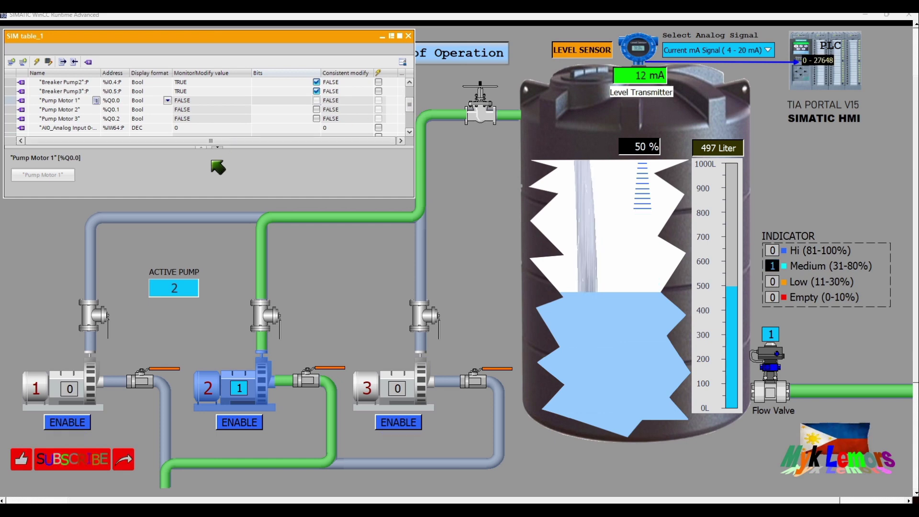
pyautogui.click(79, 128)
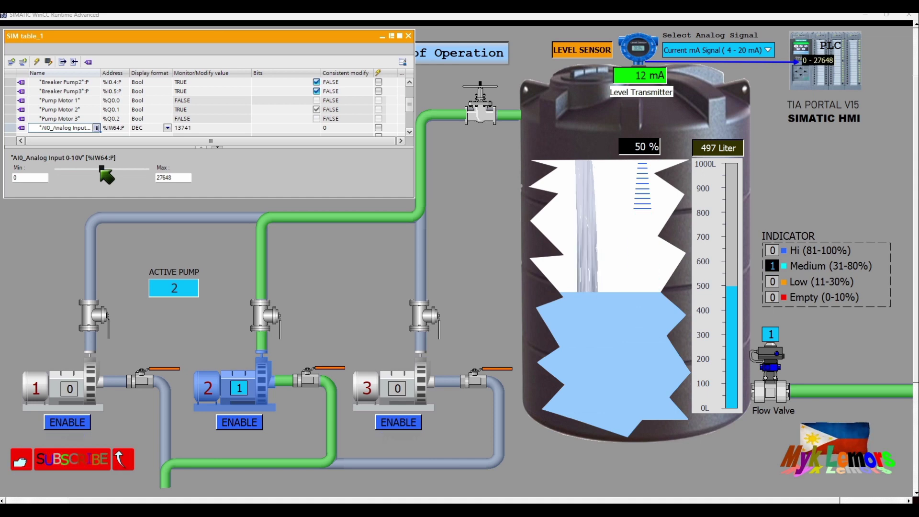
pyautogui.moveTo(101, 171); pyautogui.dragTo(56, 170)
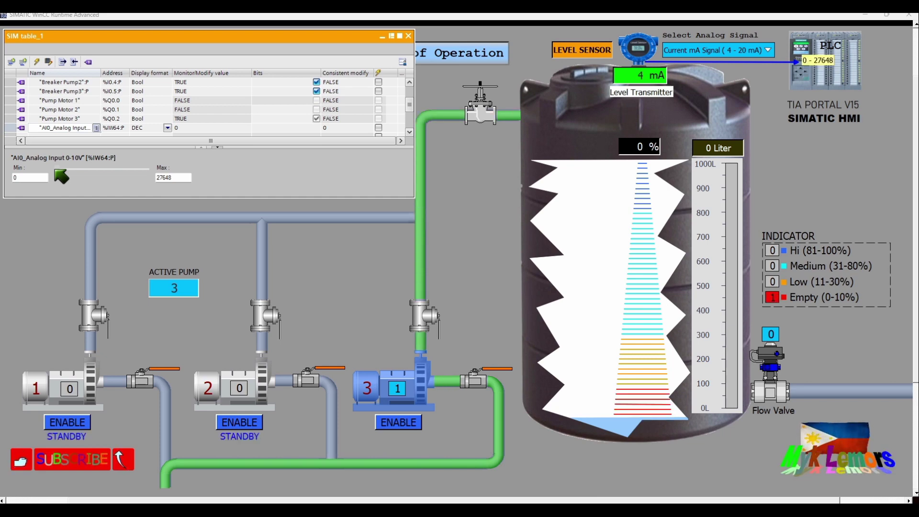
pyautogui.moveTo(54, 170); pyautogui.dragTo(76, 172)
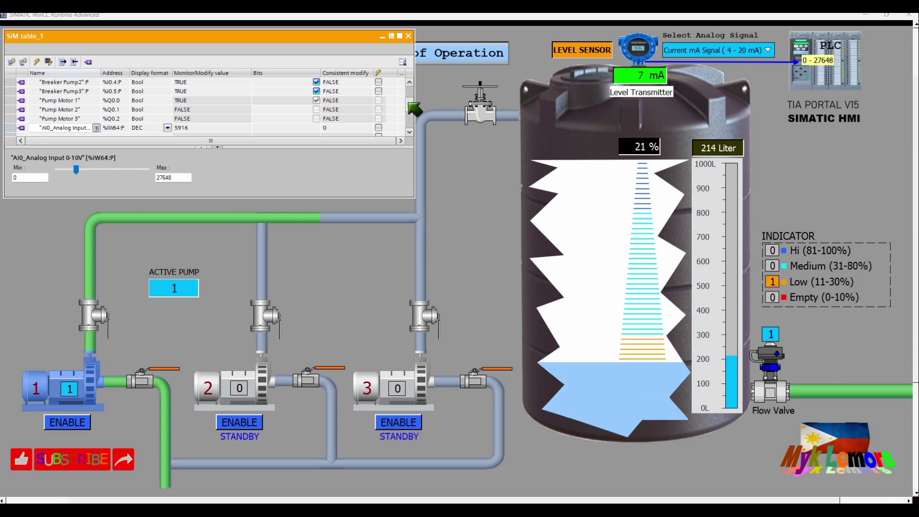
# - Set Overload Pump1, Pump2, Pump3 and Breaker Pump1 to TRUE, and simulate a pump 1 overload trip by switching Overload Pump1 to FALSE
pyautogui.scroll(1, 409, 98)
pyautogui.scroll(3, 410, 98)
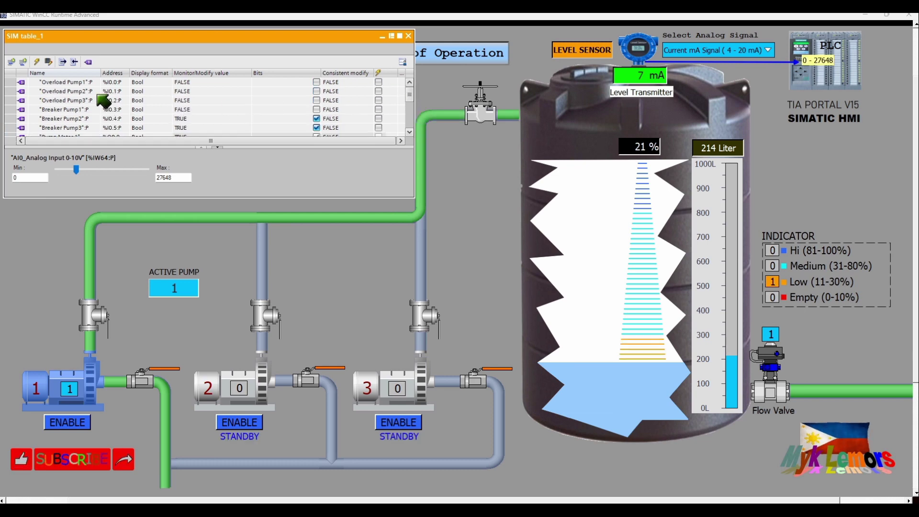
pyautogui.click(75, 81)
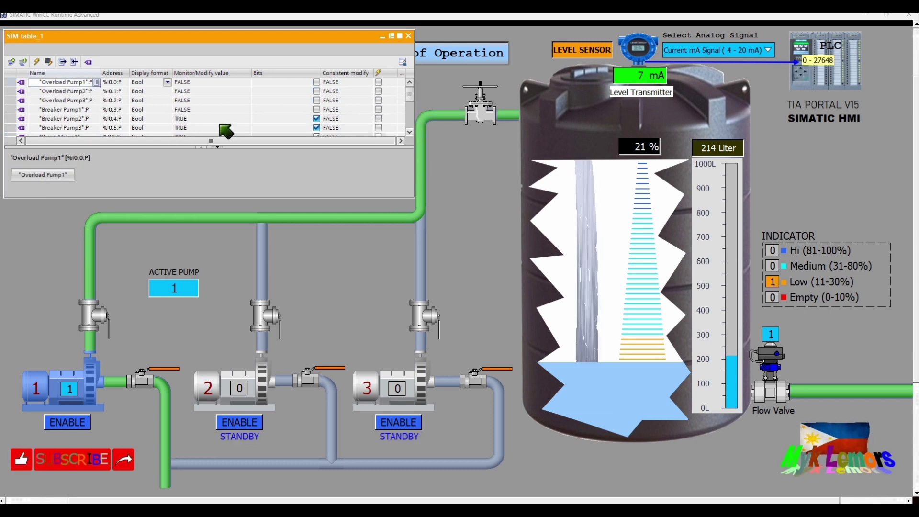
pyautogui.click(316, 109)
pyautogui.click(316, 100)
pyautogui.click(316, 90)
pyautogui.click(316, 82)
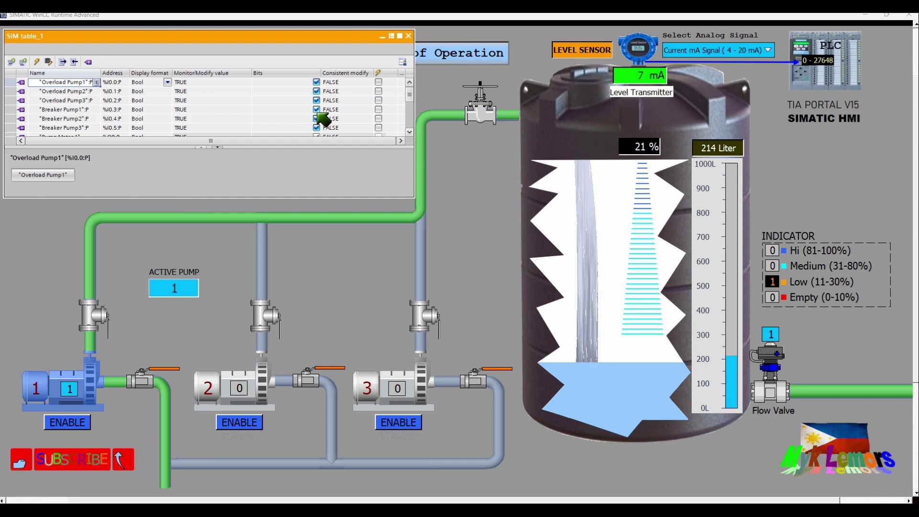
pyautogui.click(316, 82)
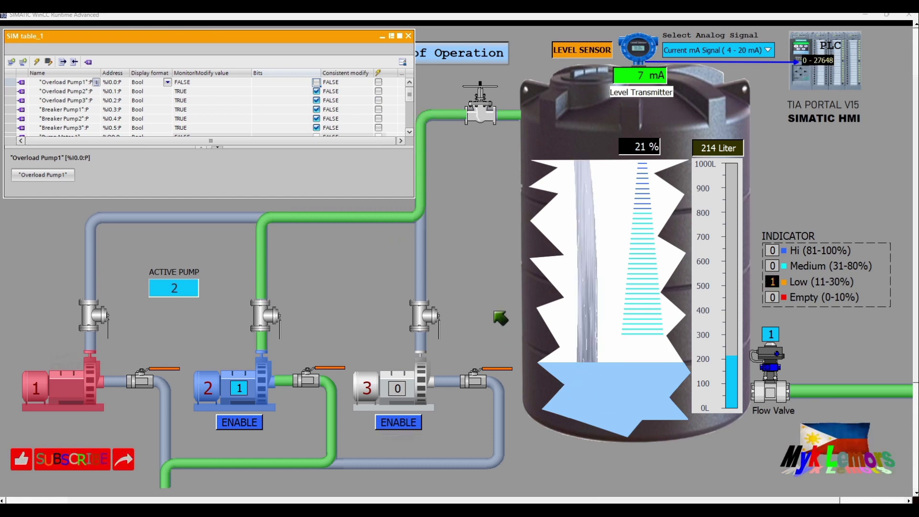
# - With pump 1 tripped, lower the AI0_Analog Input 0-10V value to 0 and raise it again to about 3538
pyautogui.click(409, 132)
pyautogui.click(409, 132)
pyautogui.click(409, 132)
pyautogui.click(409, 131)
pyautogui.click(409, 132)
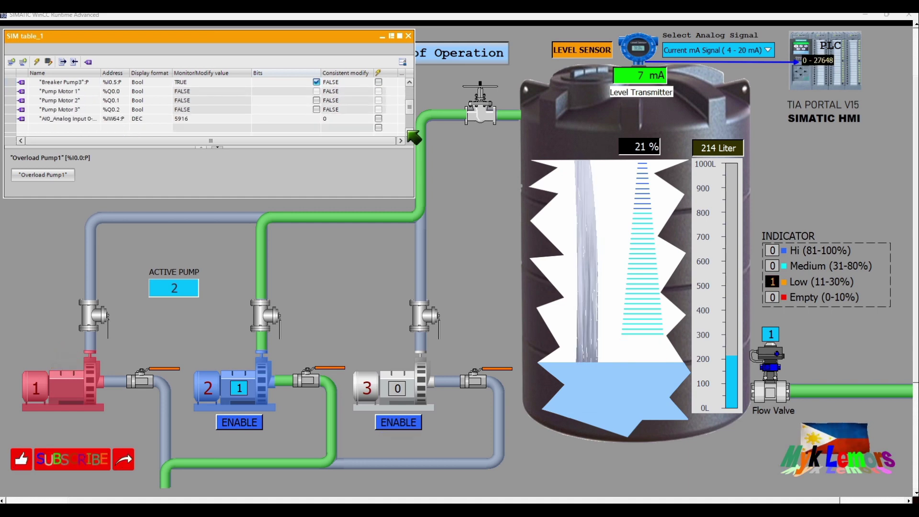
pyautogui.click(98, 119)
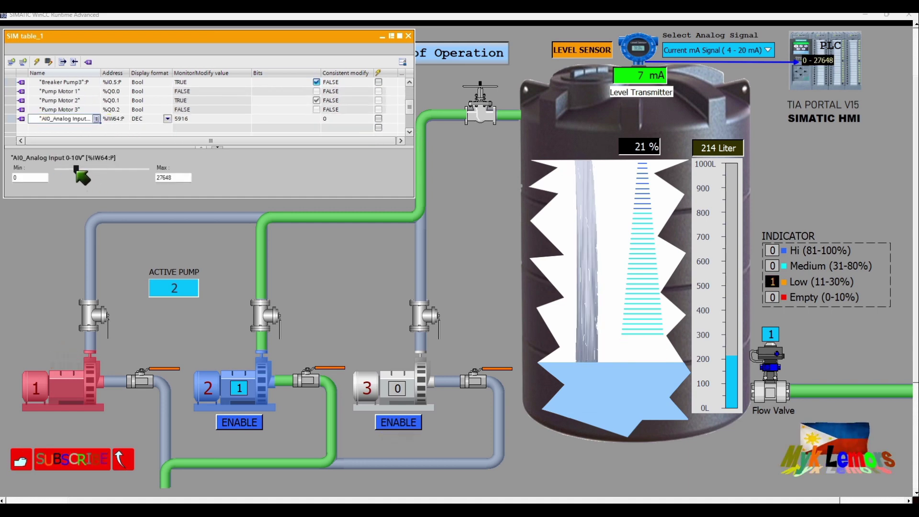
pyautogui.moveTo(82, 176); pyautogui.dragTo(63, 178)
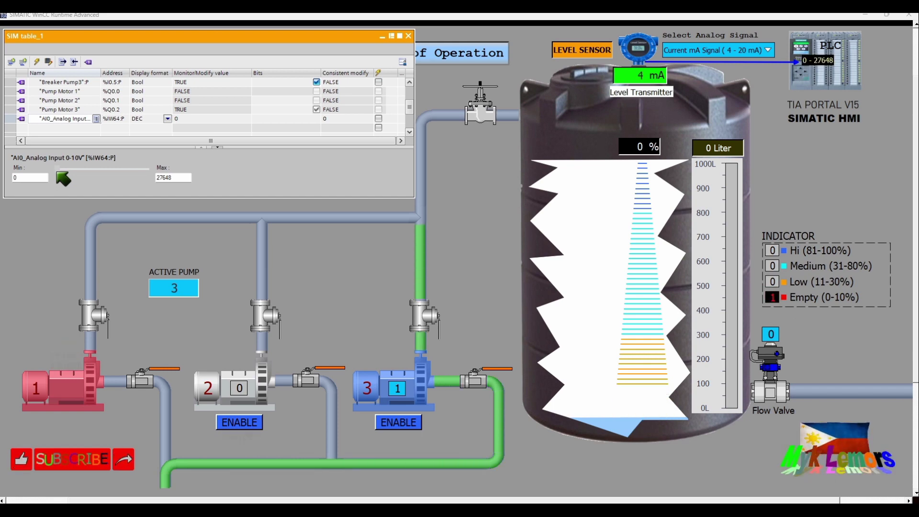
pyautogui.moveTo(58, 172)
pyautogui.mouseDown()
pyautogui.moveTo(149, 175)
pyautogui.moveTo(68, 174)
pyautogui.mouseUp()
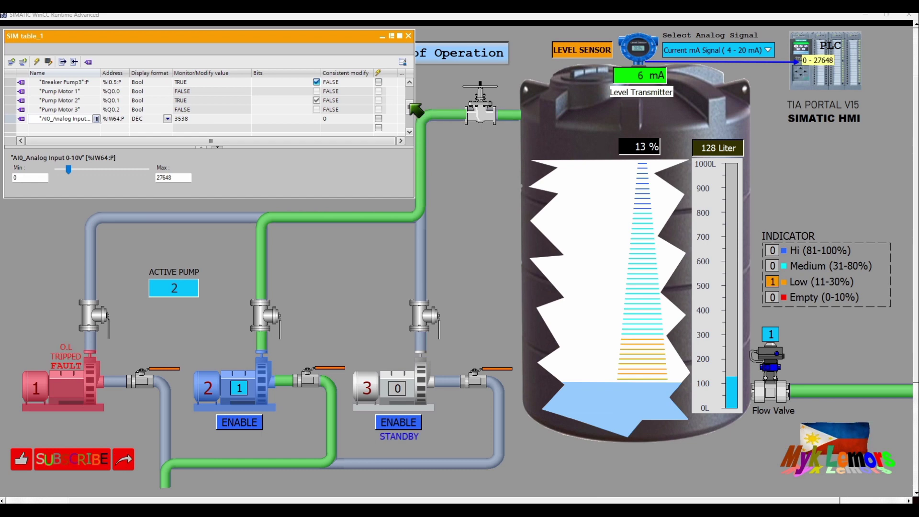
pyautogui.scroll(2, 411, 107)
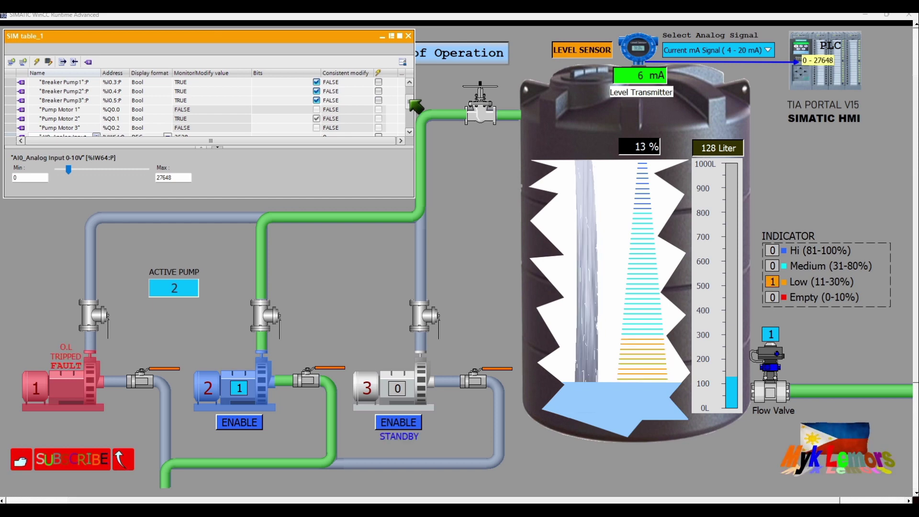
# - Simulate a pump 2 overload trip by switching Overload Pump2 to FALSE, and set Overload Pump1 back to TRUE
pyautogui.scroll(3, 410, 95)
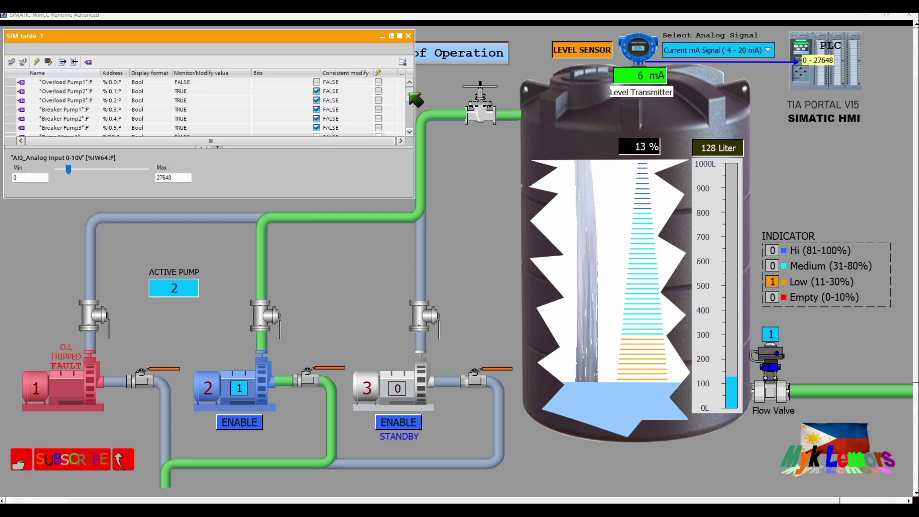
pyautogui.click(317, 91)
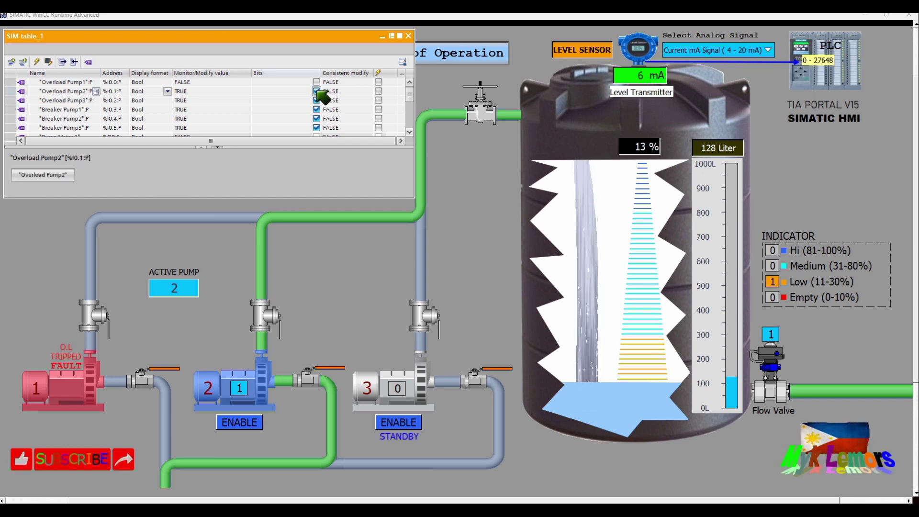
pyautogui.click(316, 91)
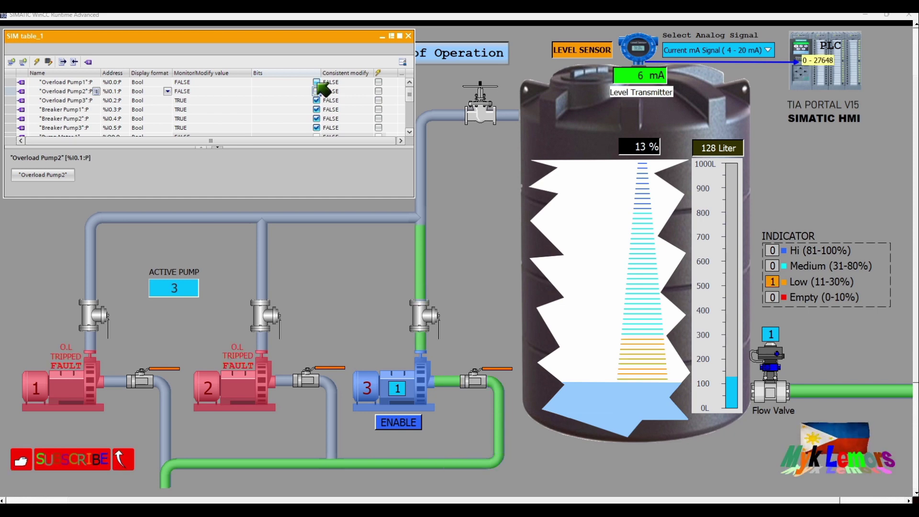
pyautogui.click(317, 82)
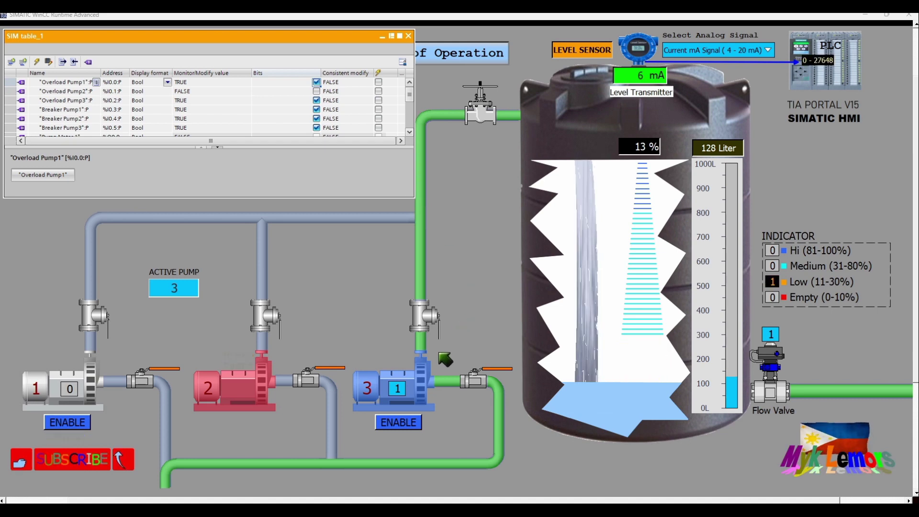
# - With pump 2 tripped, cycle the AI0_Analog Input 0-10V value to 0, up to 27648, back to 0, and up to about 6220
pyautogui.scroll(-1, 412, 112)
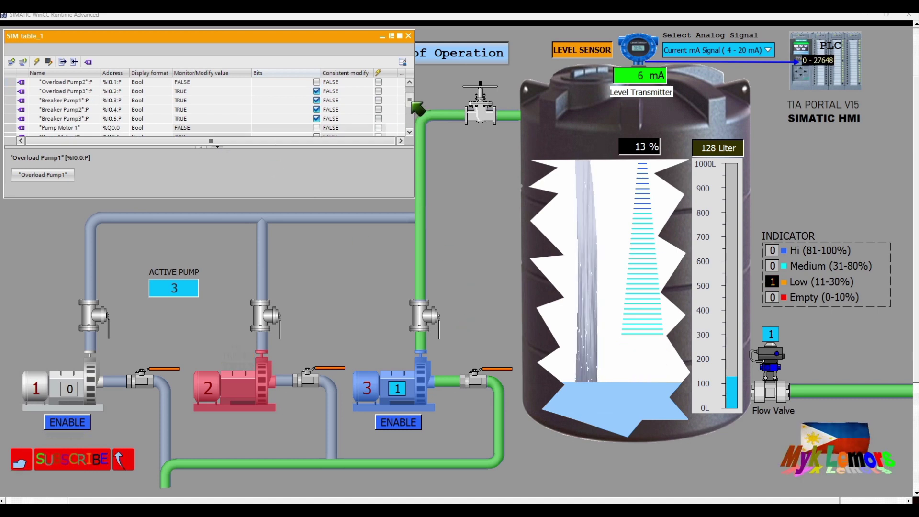
pyautogui.scroll(-1, 411, 107)
pyautogui.click(80, 129)
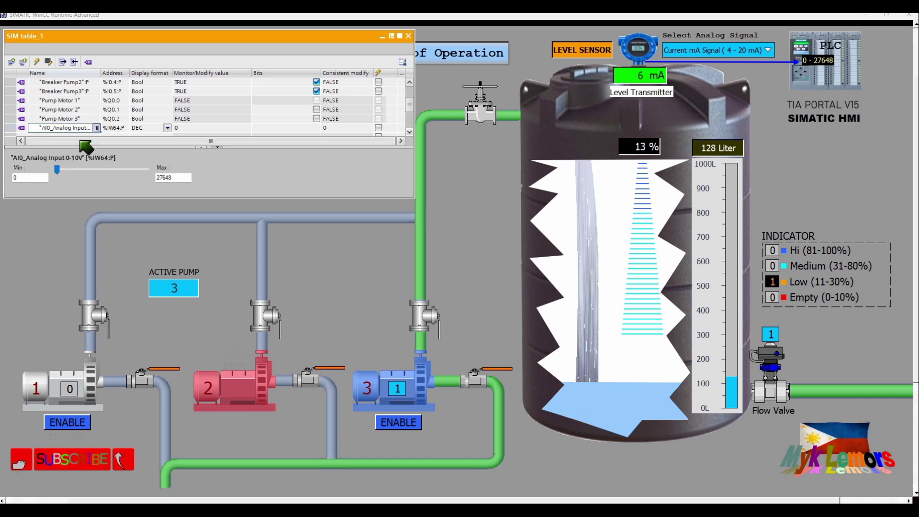
pyautogui.moveTo(72, 174); pyautogui.dragTo(47, 169)
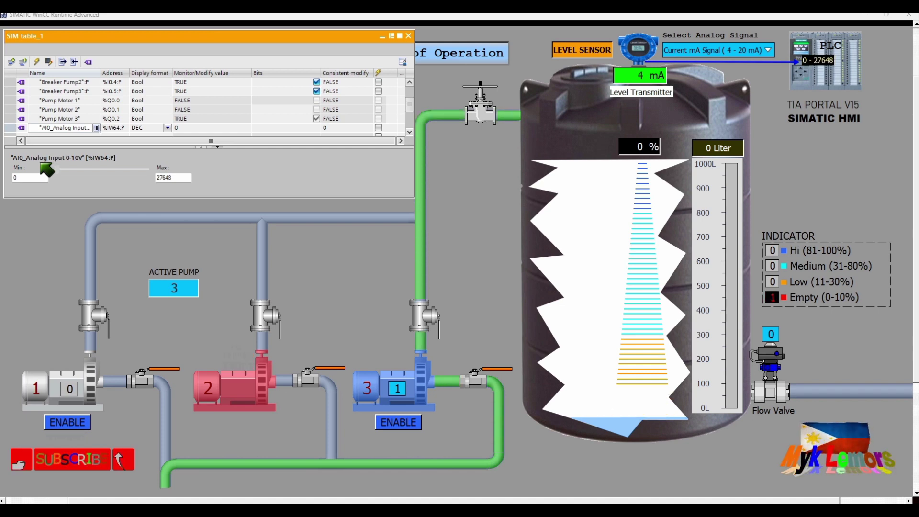
pyautogui.moveTo(46, 169); pyautogui.dragTo(142, 180)
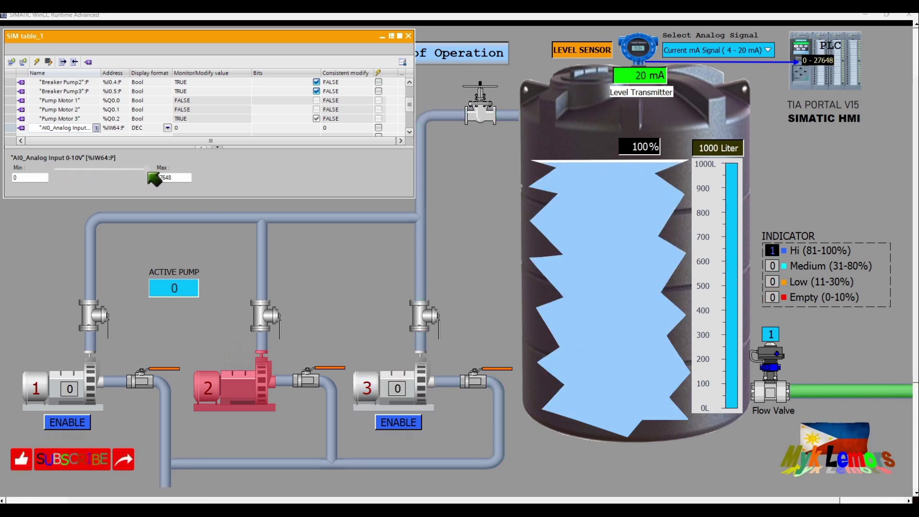
pyautogui.moveTo(152, 179); pyautogui.dragTo(60, 174)
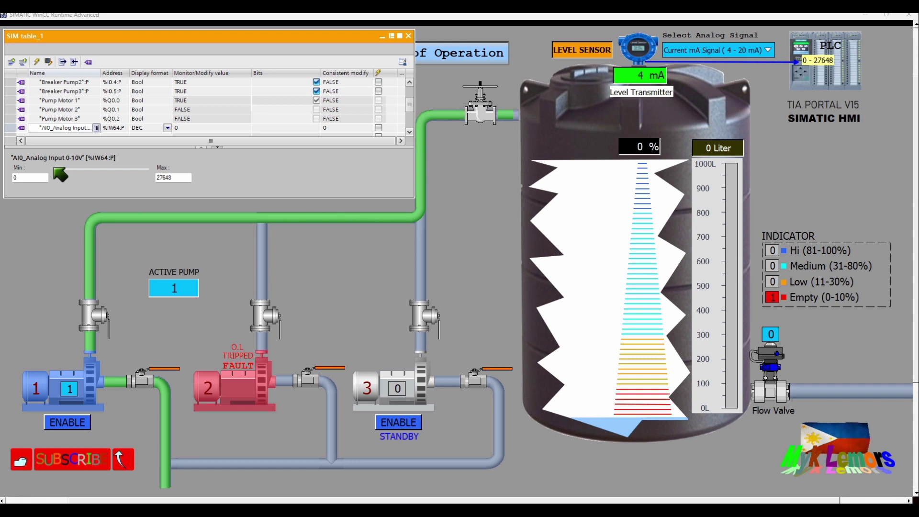
pyautogui.moveTo(58, 173); pyautogui.dragTo(76, 171)
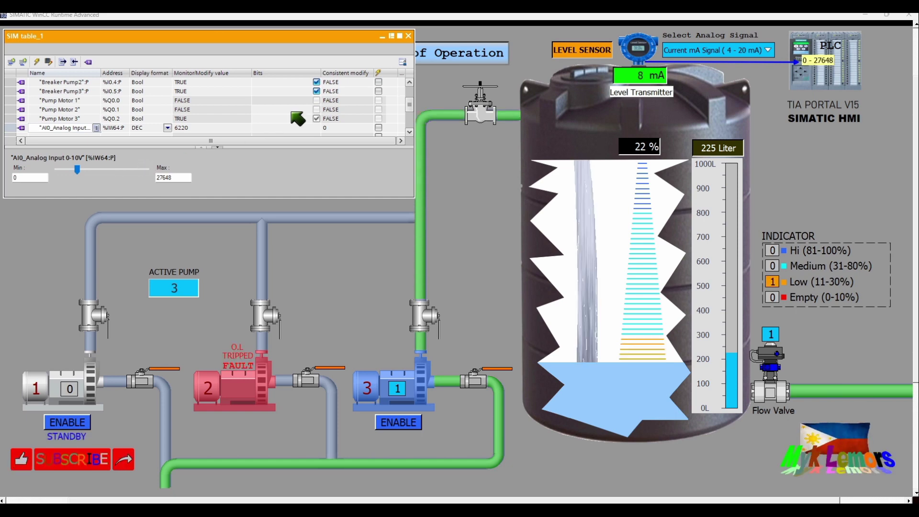
# - Clear the pump 2 trip by setting Overload Pump2 back to TRUE, and move SIM table_1 off the HMI screen
pyautogui.scroll(2, 411, 87)
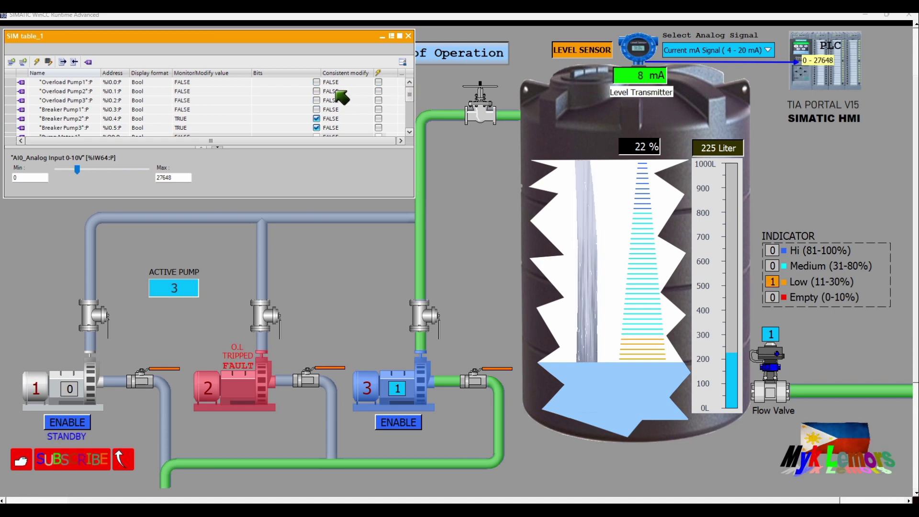
pyautogui.click(317, 100)
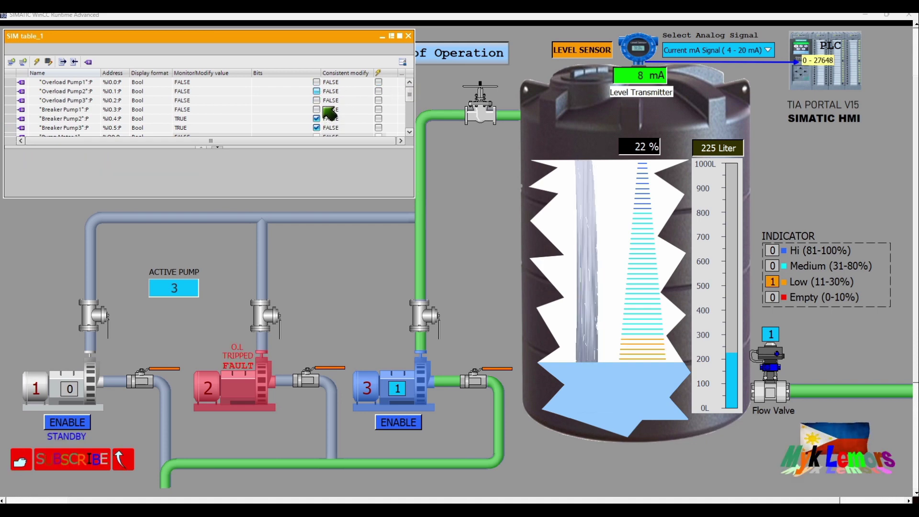
pyautogui.click(317, 91)
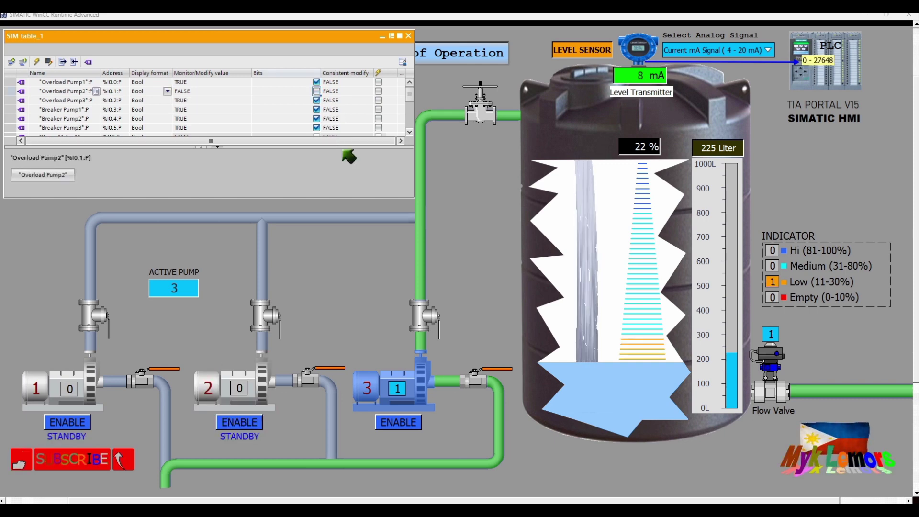
pyautogui.moveTo(326, 38); pyautogui.dragTo(915, 512)
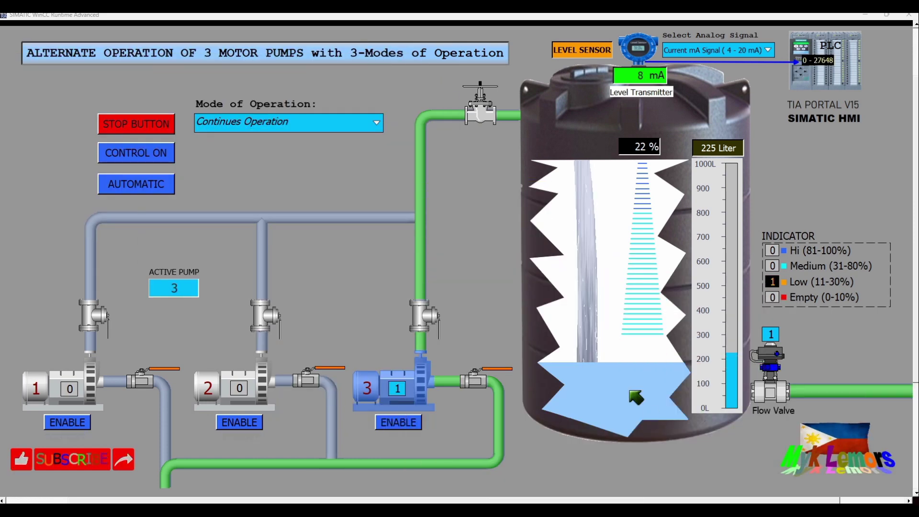